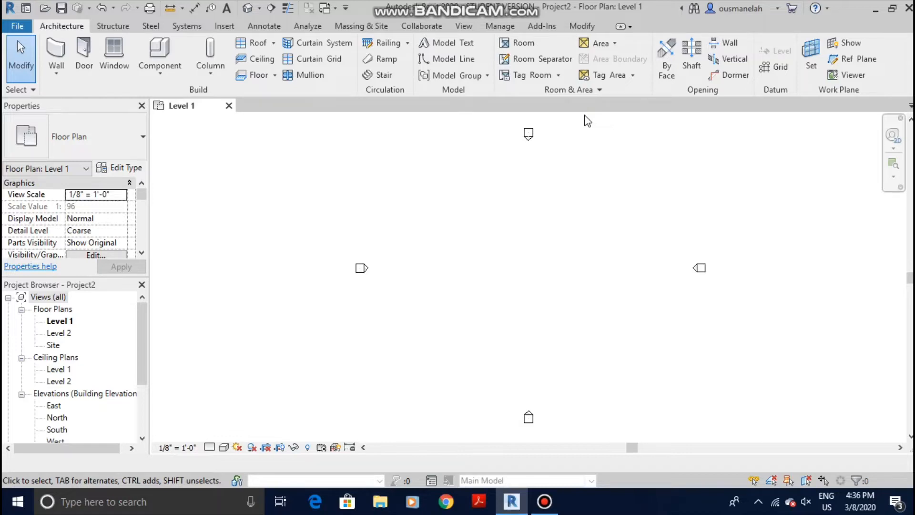
Step: Create a new family from the Furniture template in the English_I folder
left_click(19, 28)
mouse_move(84, 77)
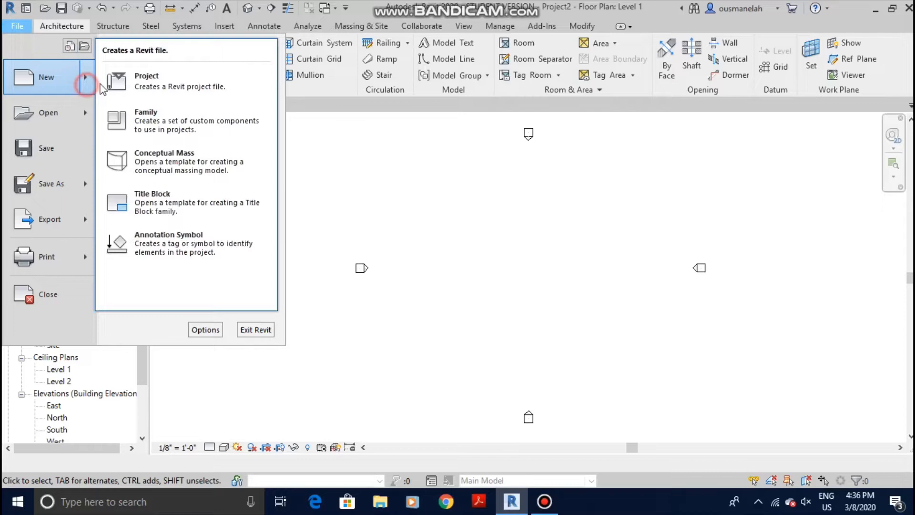
left_click(171, 122)
scroll(387, 296, "down", 8)
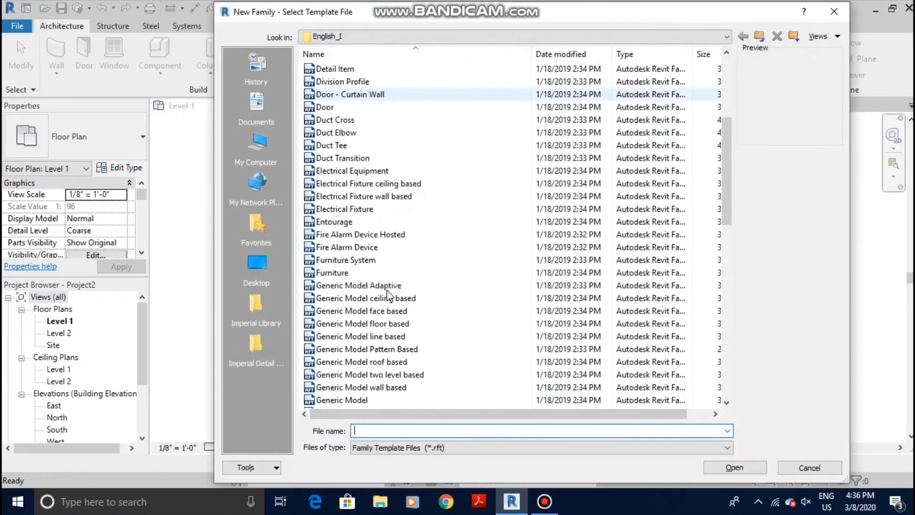
left_click(374, 274)
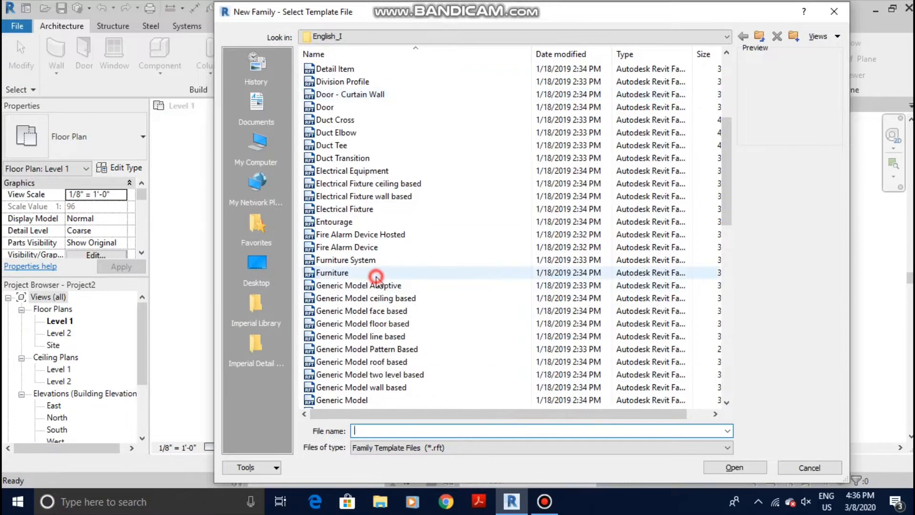
left_click(734, 467)
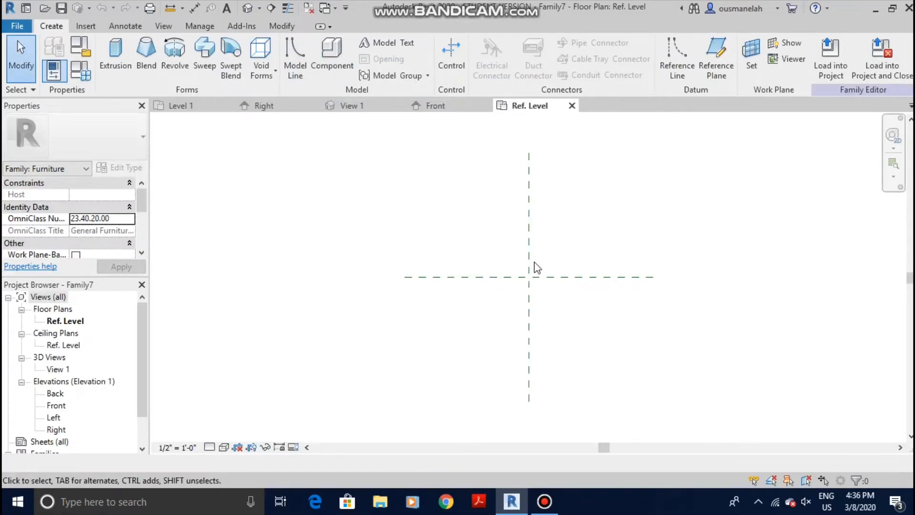
Step: Start an extrusion on the Ref. Level plan and sketch the U-shaped frame's outer edges, with sides about 1'-11" long from the horizontal reference plane
left_click(112, 53)
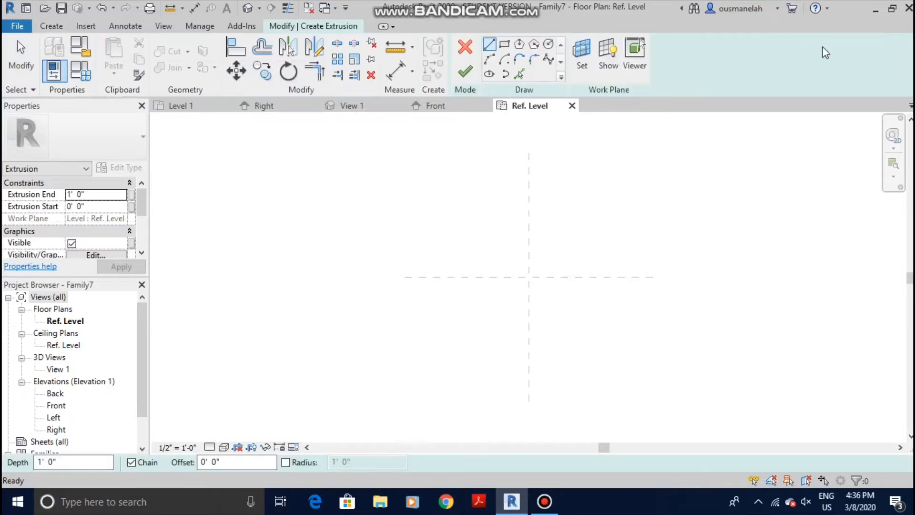
scroll(476, 287, "up", 1)
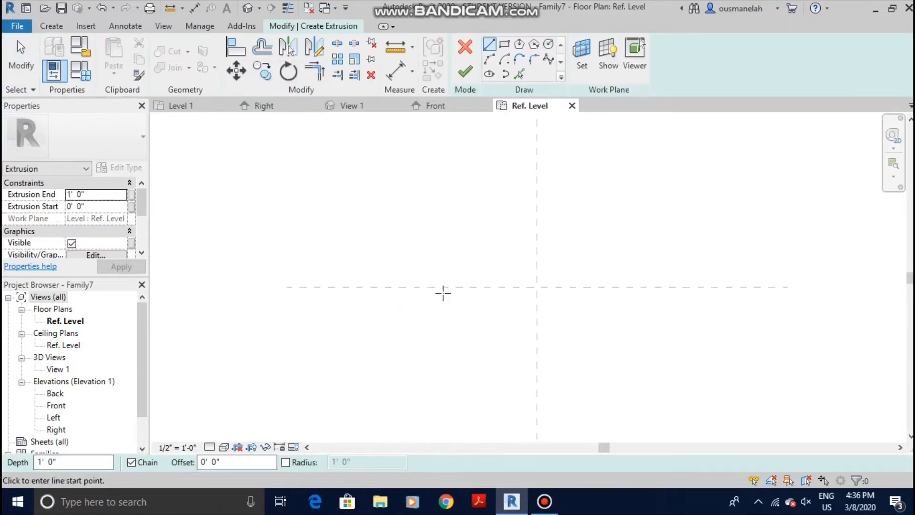
scroll(433, 324, "up", 1)
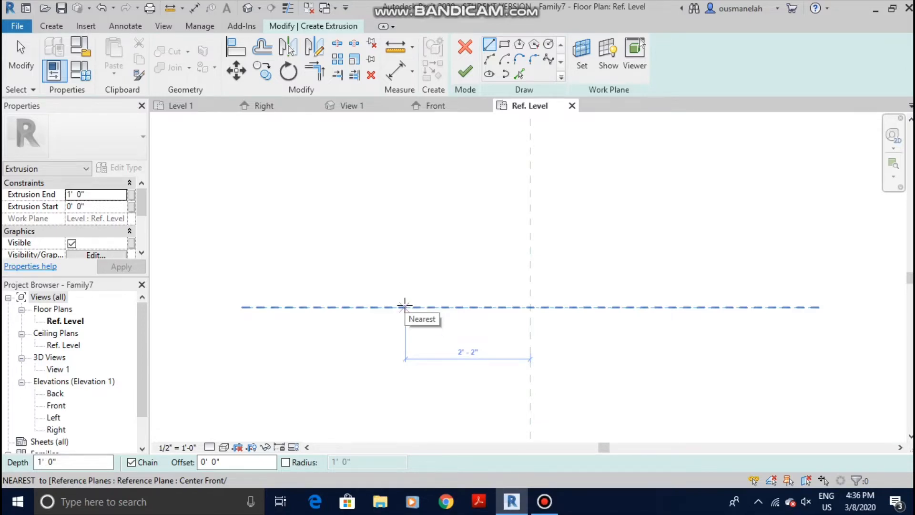
left_click(404, 305)
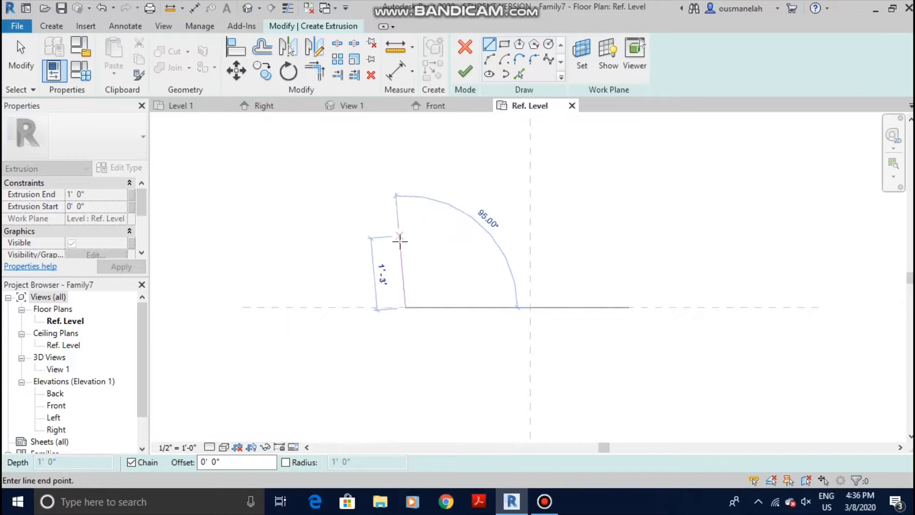
scroll(400, 243, "up", 2)
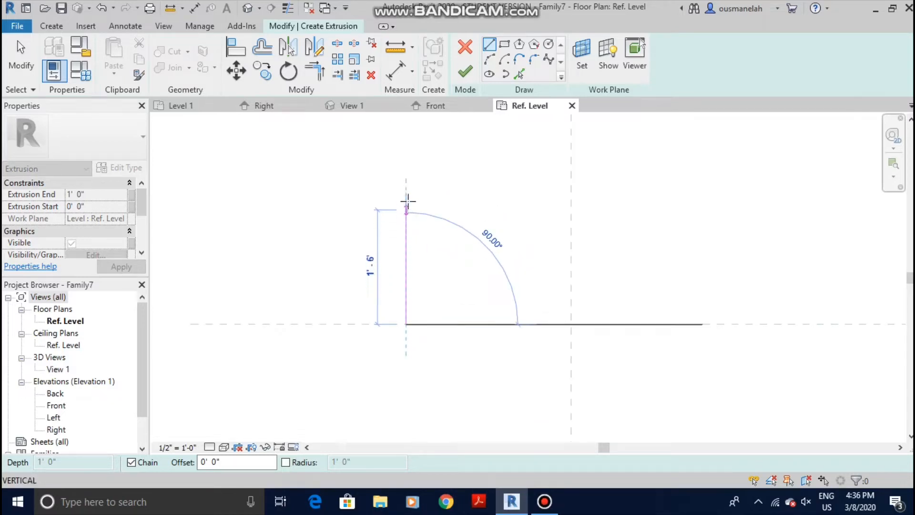
left_click(406, 178)
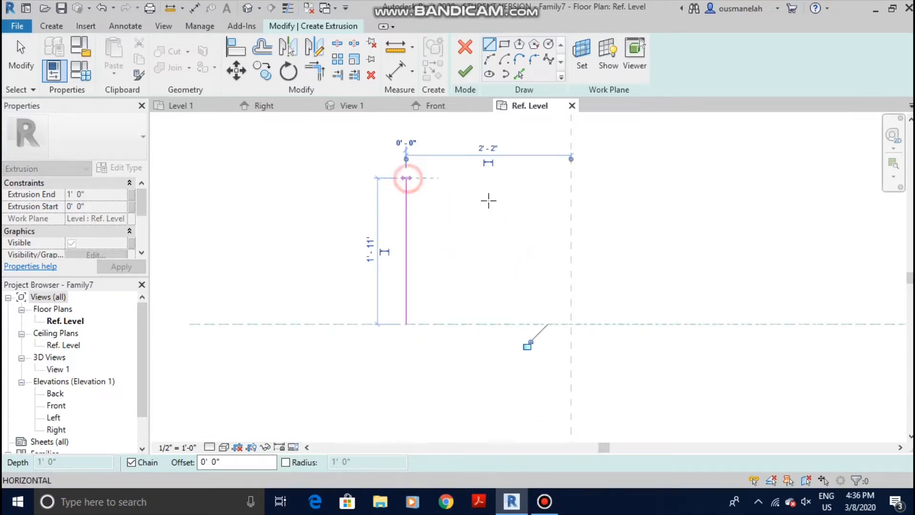
left_click(733, 178)
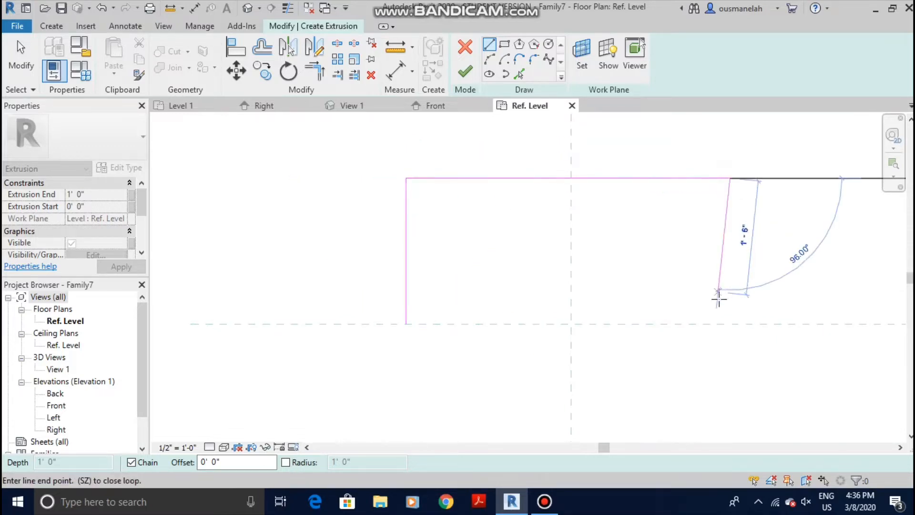
left_click(731, 324)
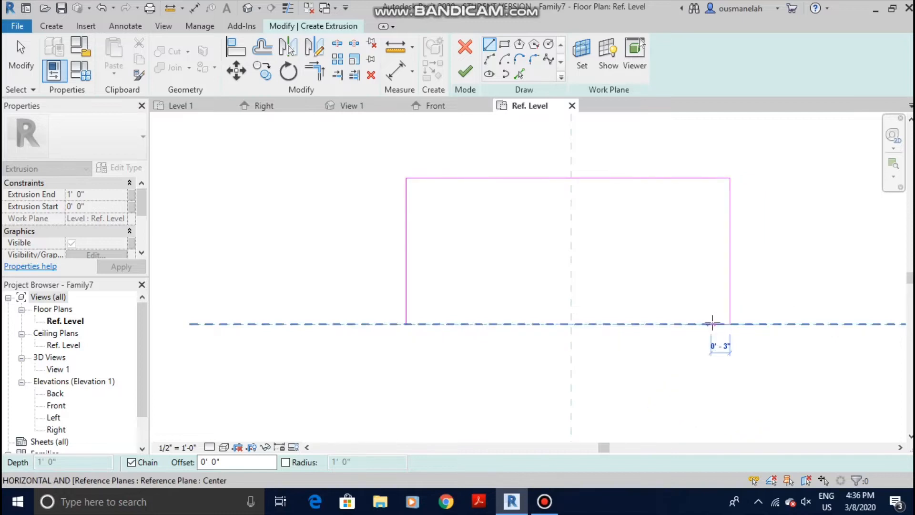
Step: Close the U-shaped profile with inner edges offset 3" from the outer ones and finish the 1' 0" extrusion
left_click(711, 324)
left_click(711, 197)
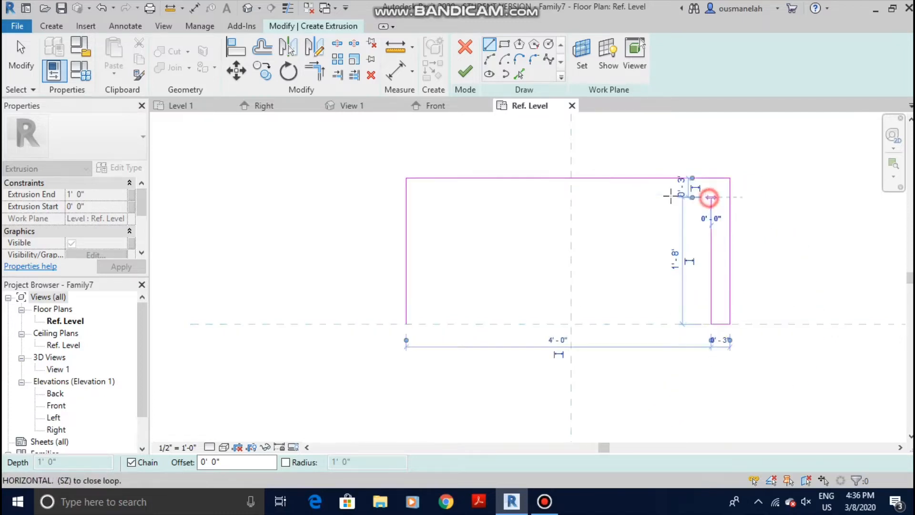
left_click(425, 197)
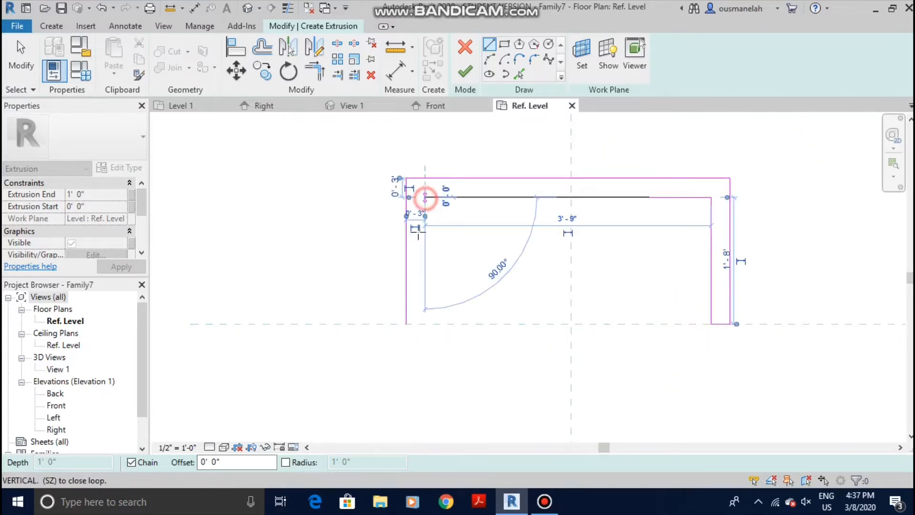
left_click(425, 324)
left_click(406, 324)
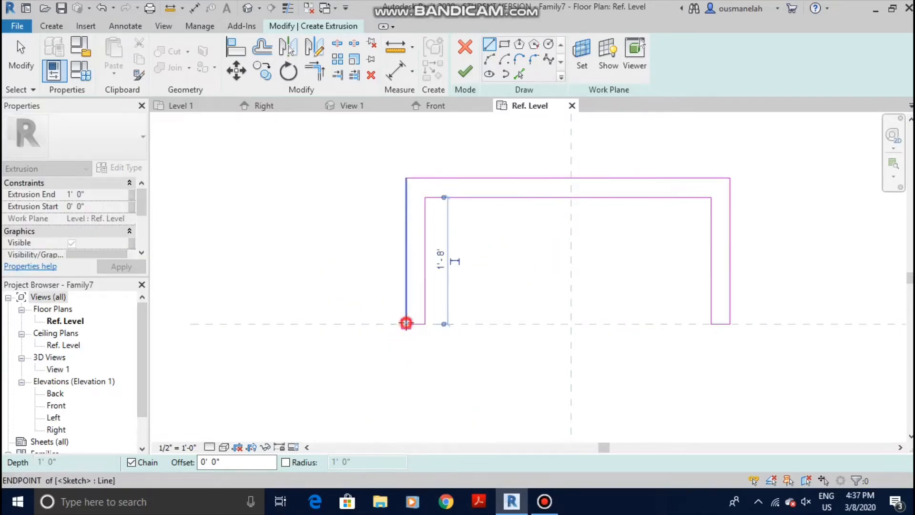
key("Escape")
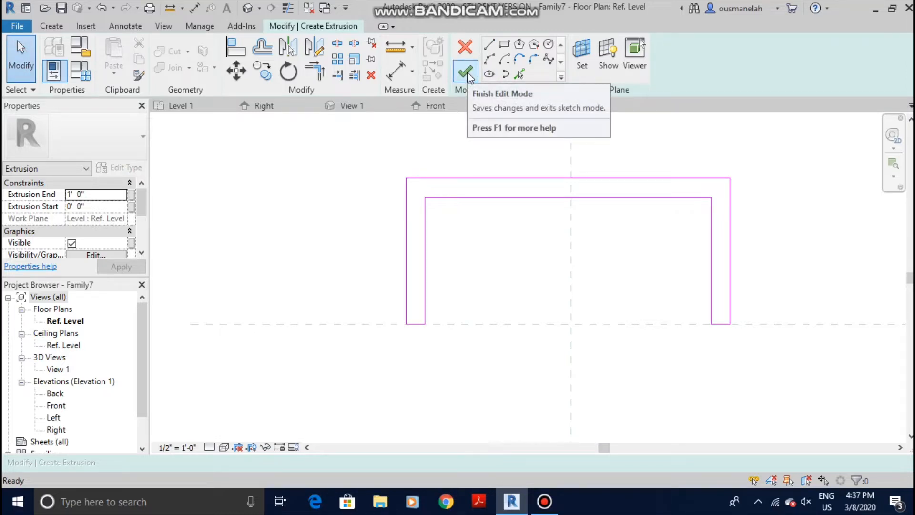
left_click(466, 73)
scroll(548, 238, "down", 3)
left_click(444, 188)
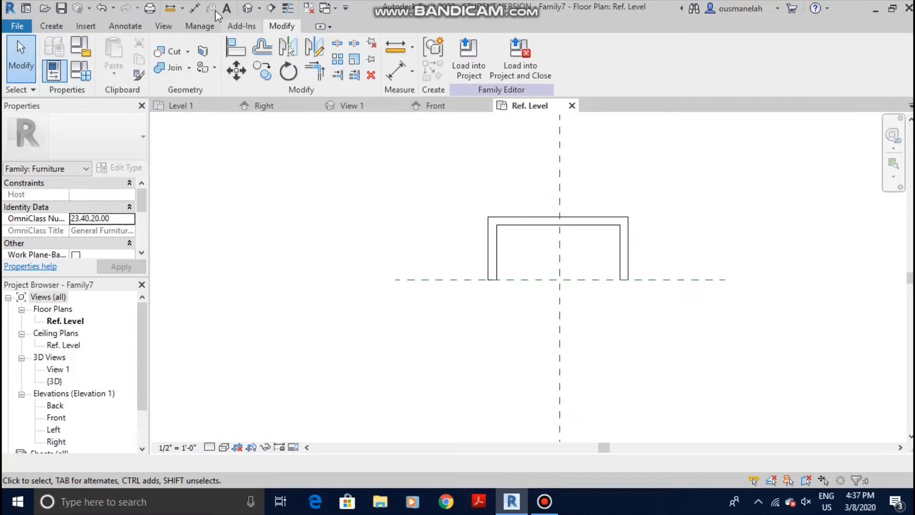
Step: In the default 3D view, stretch the top of the U-shaped frame slightly upward
left_click(255, 9)
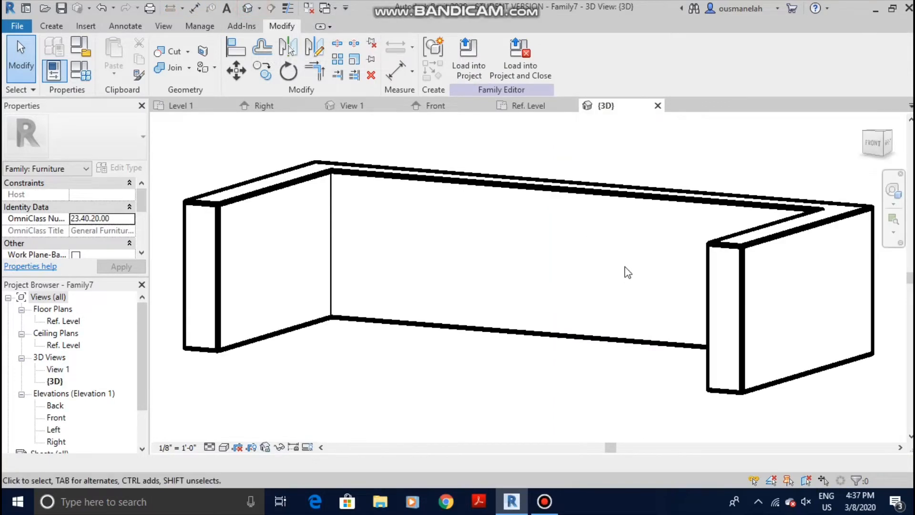
scroll(450, 331, "up", 5)
middle_click_drag(450, 331, 565, 342, "shift")
scroll(565, 342, "down", 5)
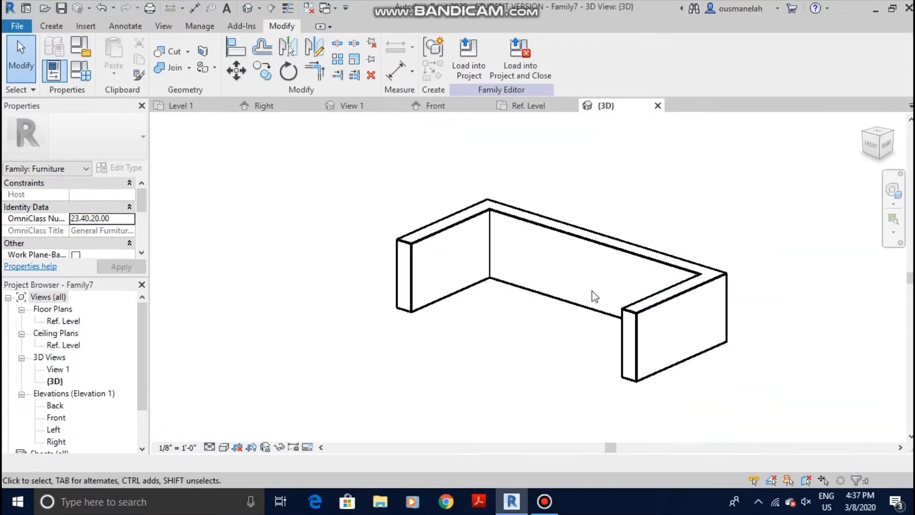
middle_click_drag(593, 297, 632, 262, "shift")
left_click(627, 250)
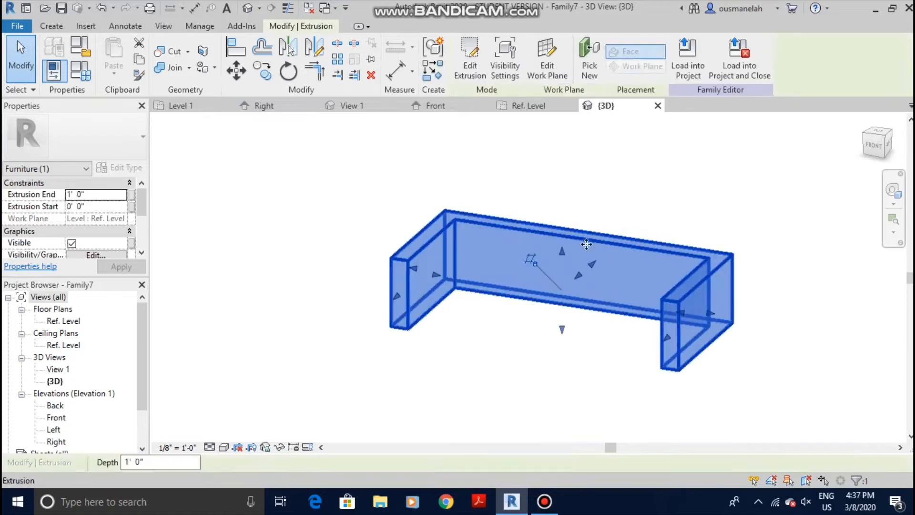
scroll(556, 245, "up", 2)
left_click_drag(565, 249, 569, 226)
left_click(312, 301)
middle_click_drag(490, 229, 525, 295, "shift")
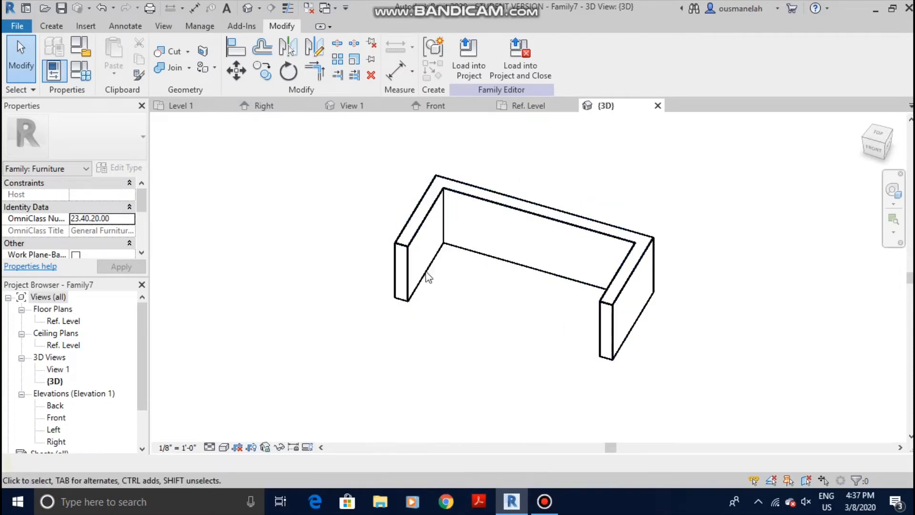
Step: On the Ref. Level plan, extrude a seat rectangle about 3'-9" by 1'-4" from the frame's inner back corner, with a depth of 1' 0"
left_click(529, 106)
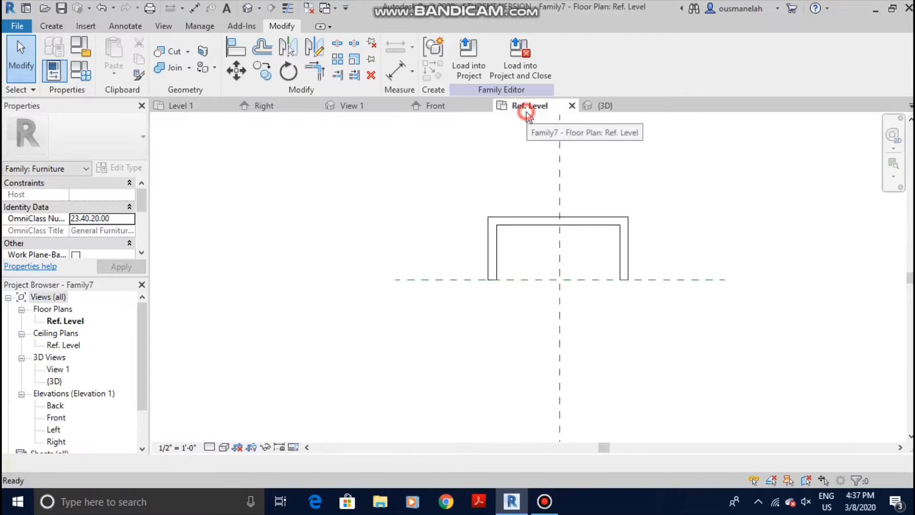
left_click(54, 26)
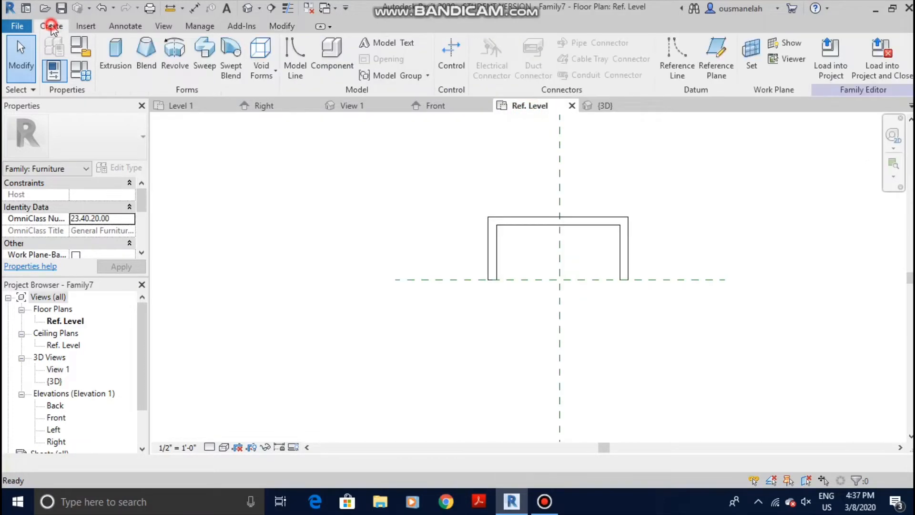
left_click(119, 56)
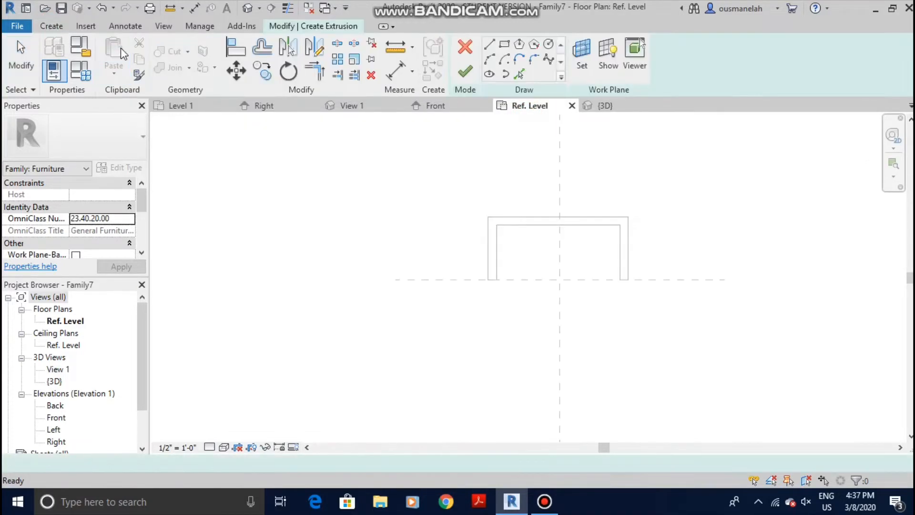
left_click(504, 45)
scroll(593, 259, "up", 3)
middle_click_drag(482, 219, 447, 249)
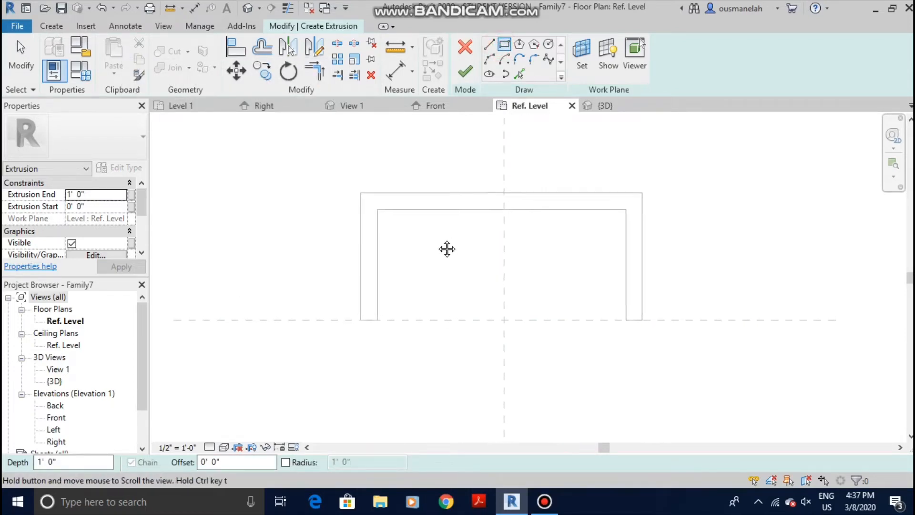
scroll(403, 234, "up", 2)
left_click(358, 199)
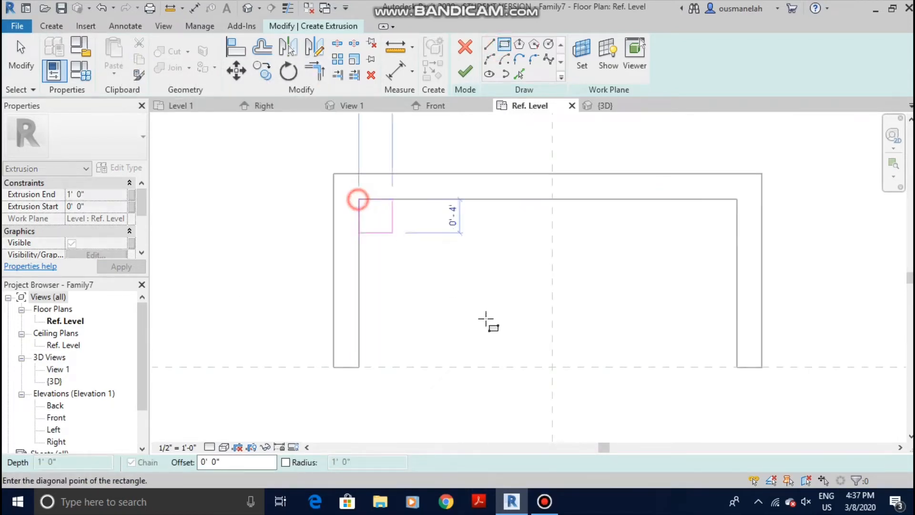
left_click(738, 331)
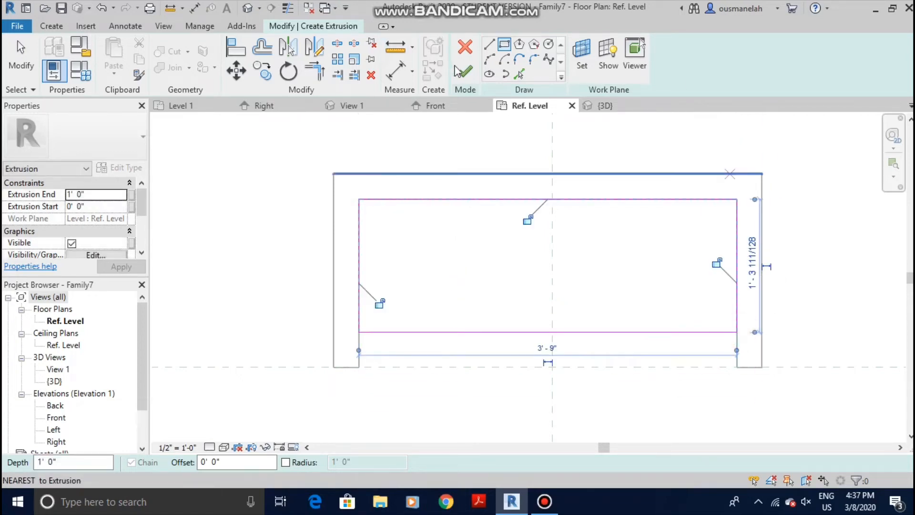
left_click(473, 77)
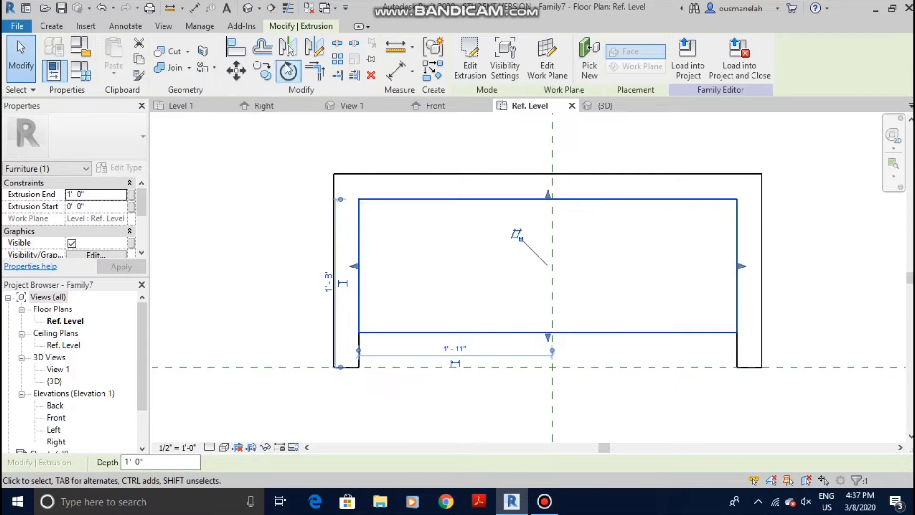
Step: In the 3D view, lower the top of the seat extrusion to about 0' 6 3/4"
left_click(594, 109)
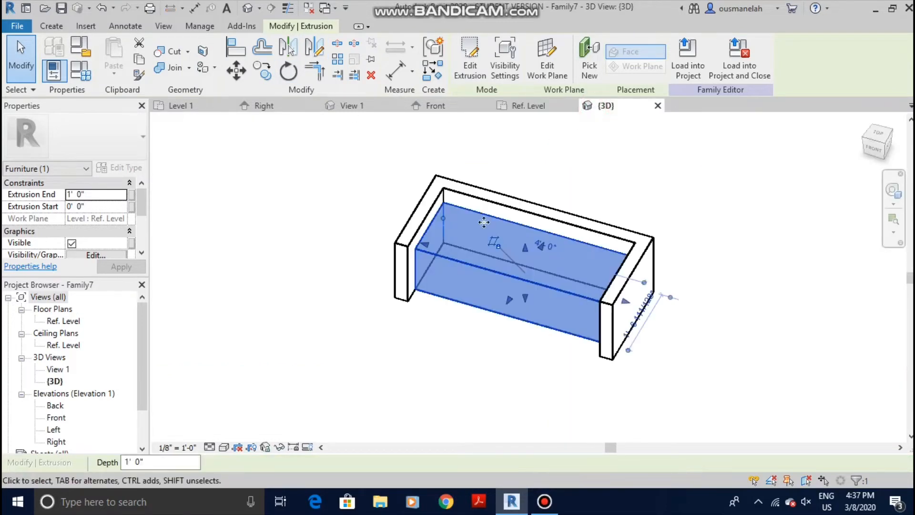
scroll(474, 267, "down", 2)
middle_click_drag(474, 268, 496, 186, "shift")
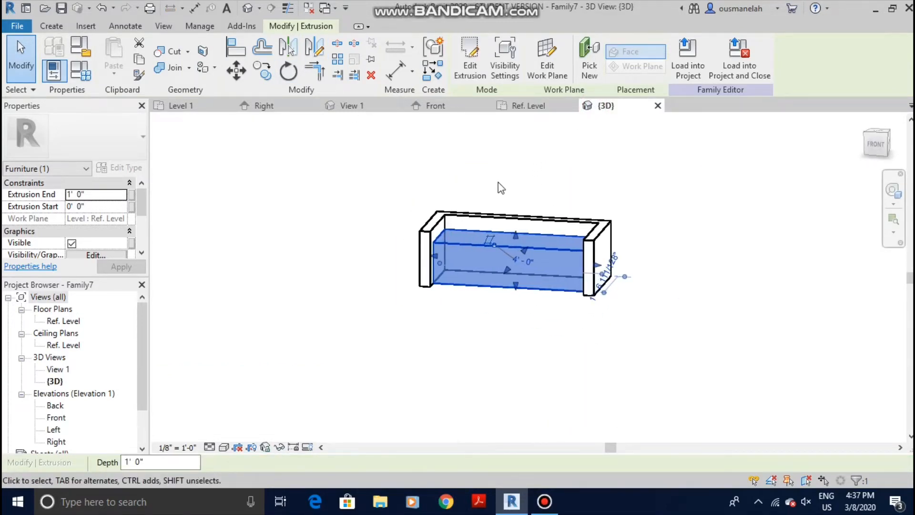
scroll(510, 219, "up", 2)
left_click_drag(523, 265, 525, 292)
scroll(500, 300, "down", 1)
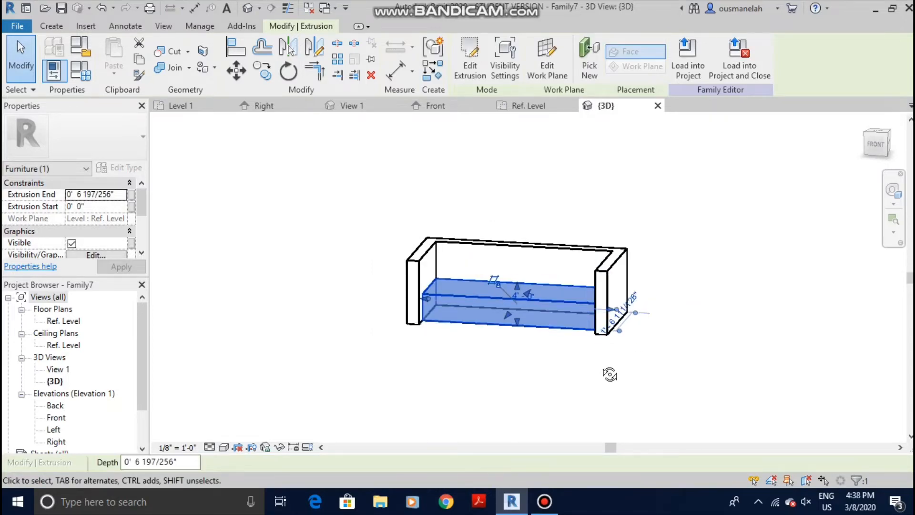
left_click(594, 378)
middle_click_drag(594, 378, 548, 315, "shift")
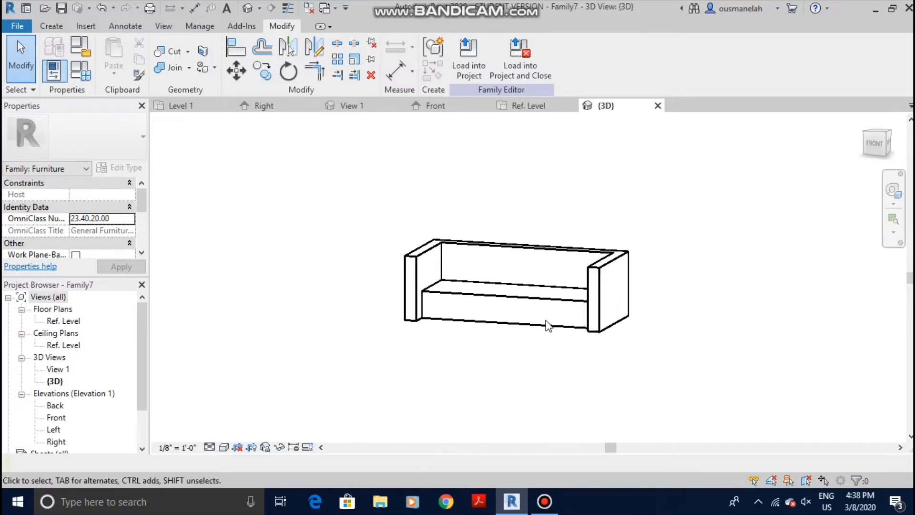
Step: Raise the underside of the seat extrusion to about 0' 3 1/2" above the reference level
left_click(547, 326)
scroll(546, 321, "up", 3)
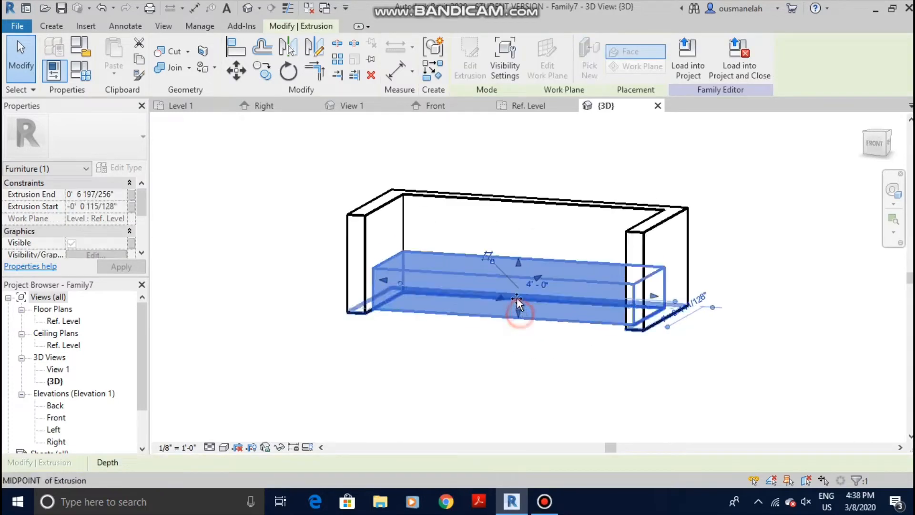
left_click_drag(517, 301, 518, 287)
middle_click_drag(517, 337, 639, 300, "shift")
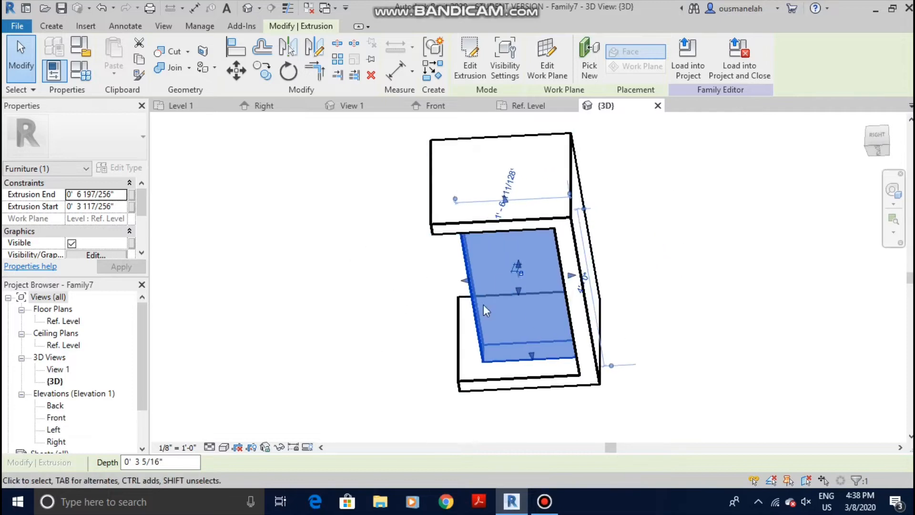
middle_click_drag(463, 292, 578, 387, "shift")
scroll(534, 267, "down", 1)
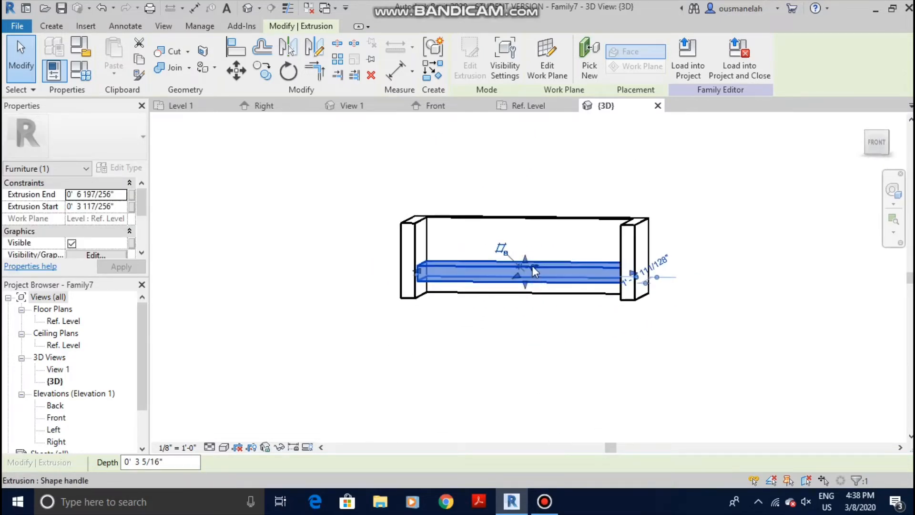
Step: Lower the underside of the seat extrusion to the reference level, with an extrusion start of 0' 0"
scroll(532, 265, "up", 2)
scroll(552, 303, "up", 1)
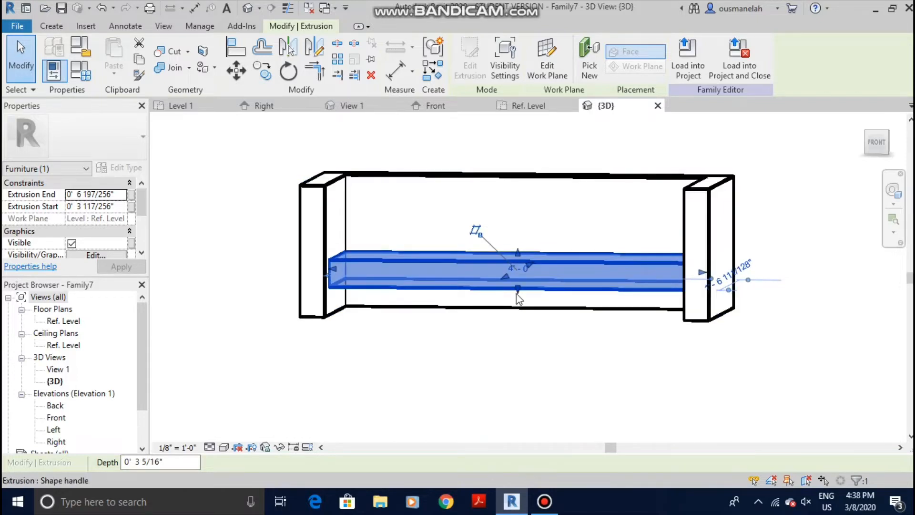
left_click_drag(517, 298, 513, 318)
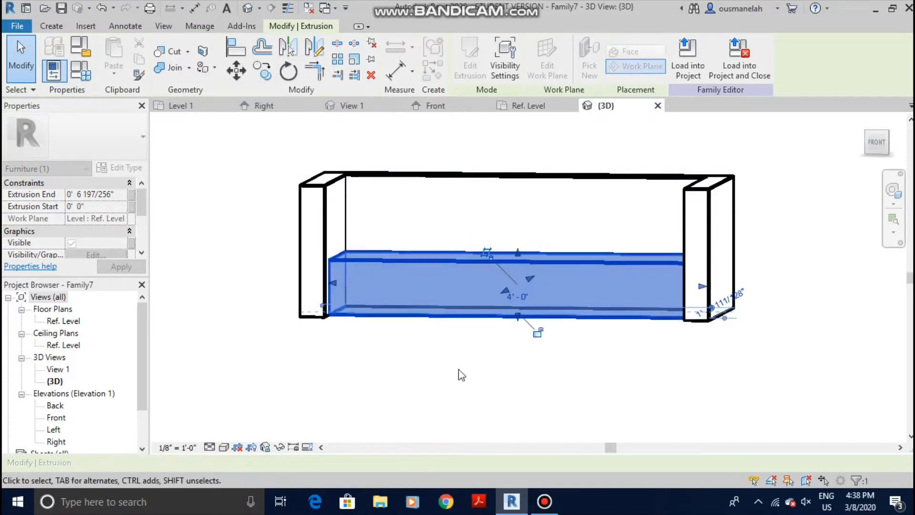
left_click(458, 380)
middle_click_drag(541, 372, 536, 414, "shift")
Step: On the Ref. Level plan, sketch a new extrusion's closed outline over the seat, about 3'-9" by 1'-4", using chained lines
left_click(524, 105)
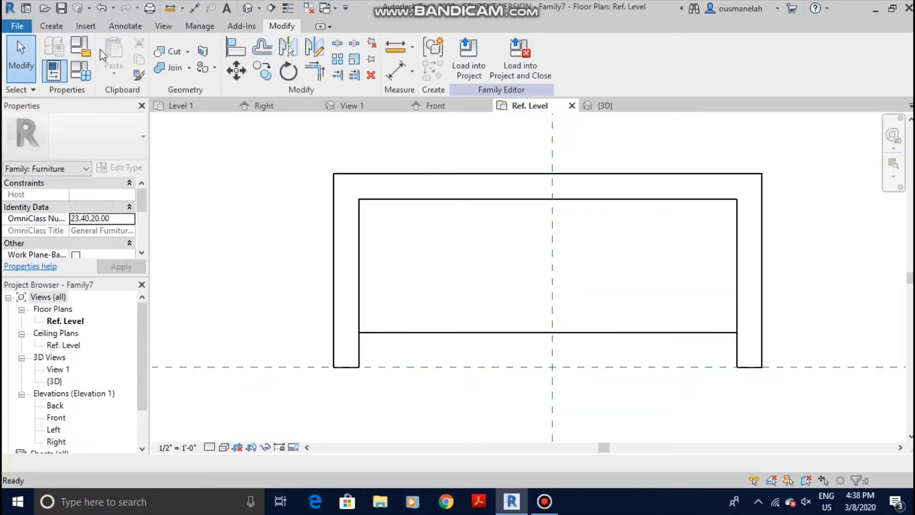
left_click(50, 26)
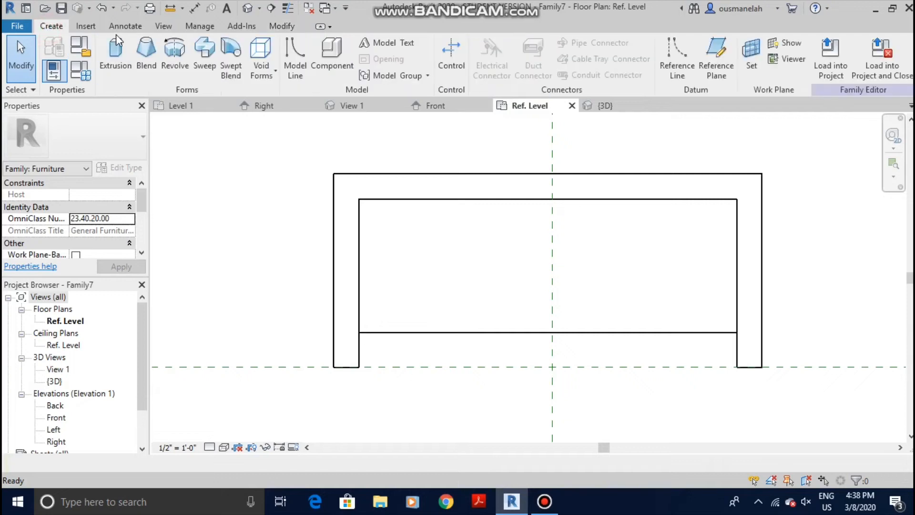
left_click(117, 46)
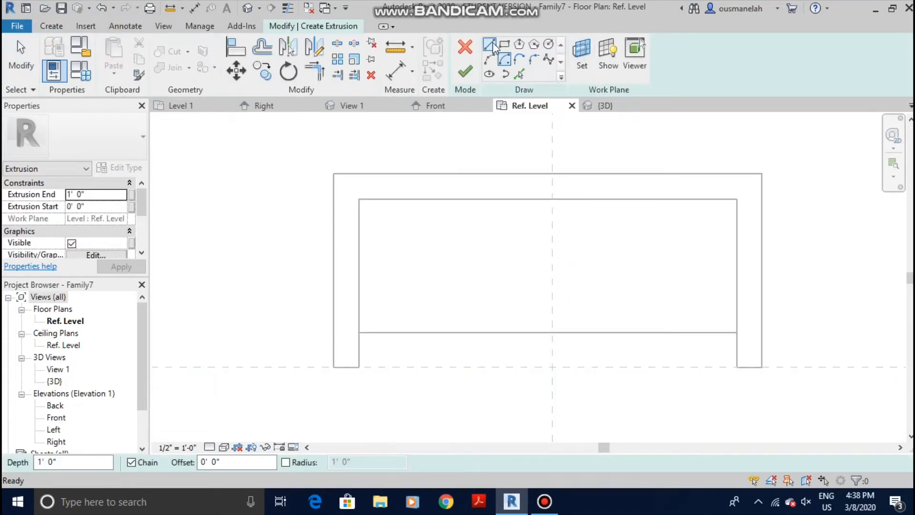
left_click(489, 45)
scroll(376, 224, "up", 2)
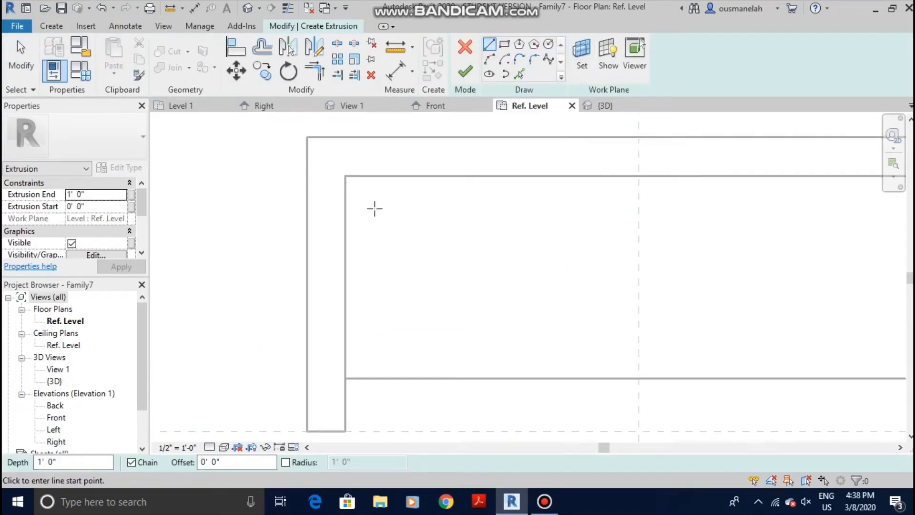
left_click(346, 176)
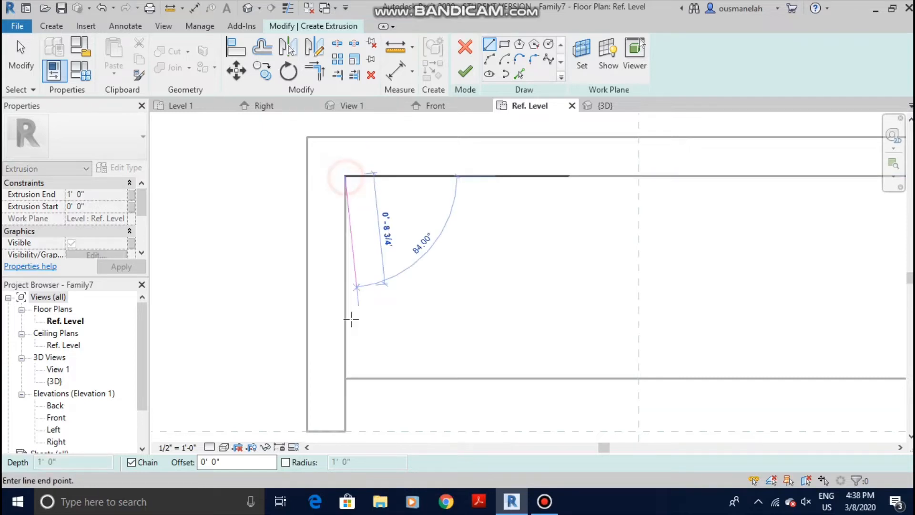
left_click(345, 378)
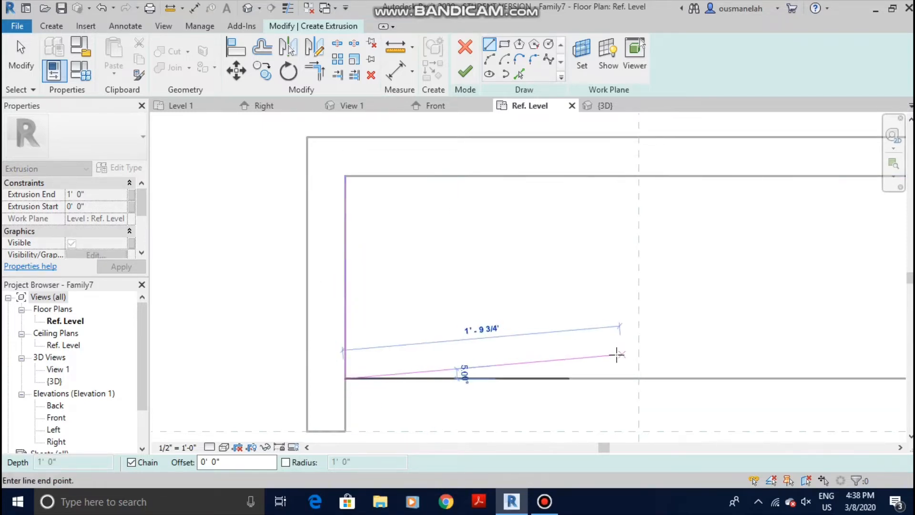
middle_click_drag(613, 352, 399, 329)
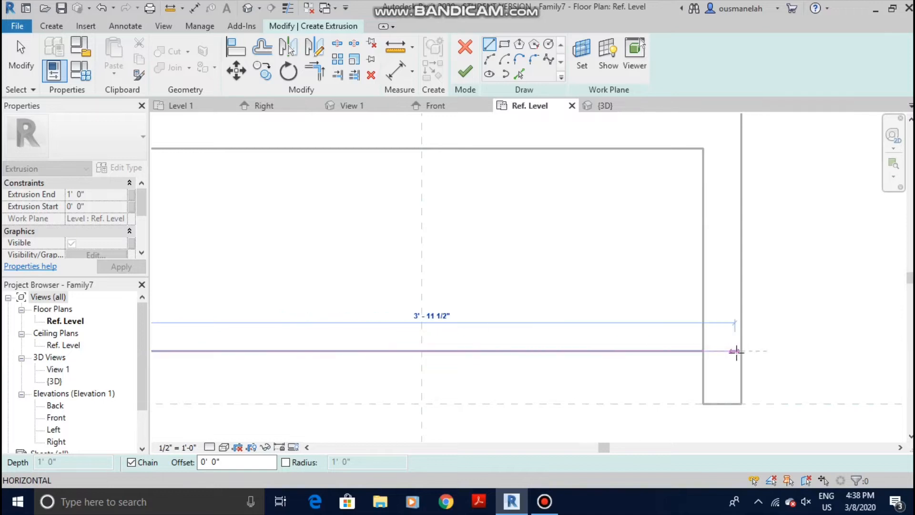
left_click(702, 351)
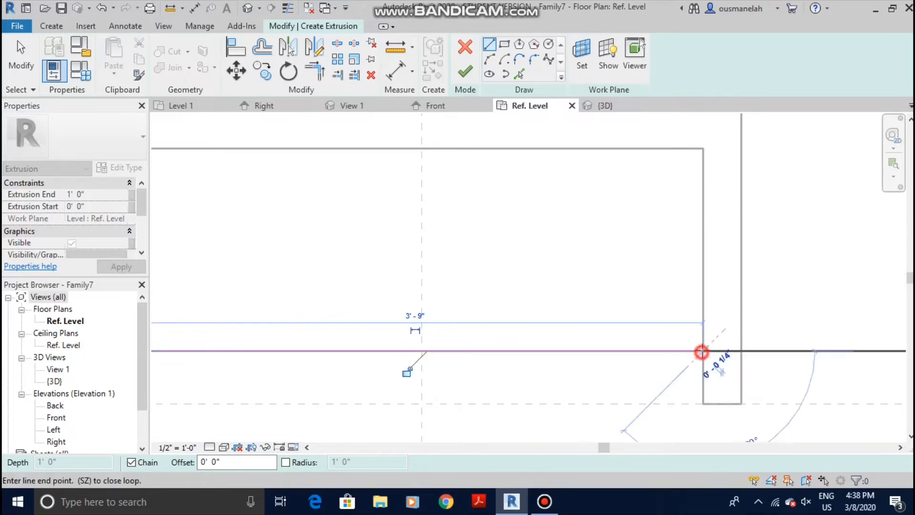
left_click(703, 148)
scroll(648, 212, "down", 3)
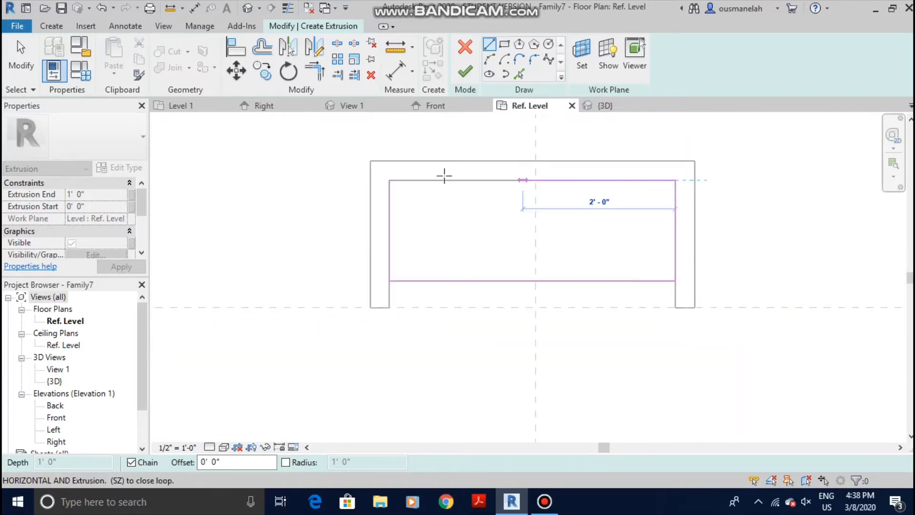
left_click(390, 181)
key("Escape")
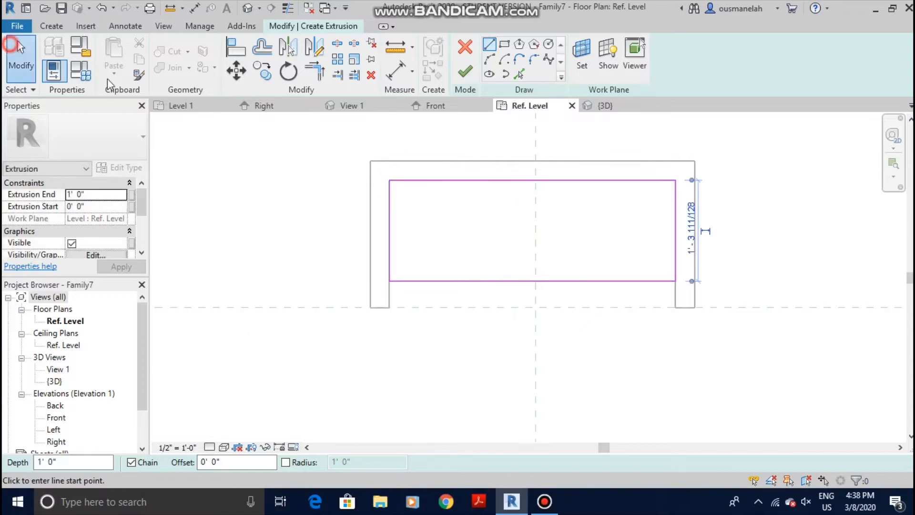
Step: Round the front-left corner of the sketched outline with a fillet arc of about 0'-5 1/2" radius
scroll(386, 253, "up", 1)
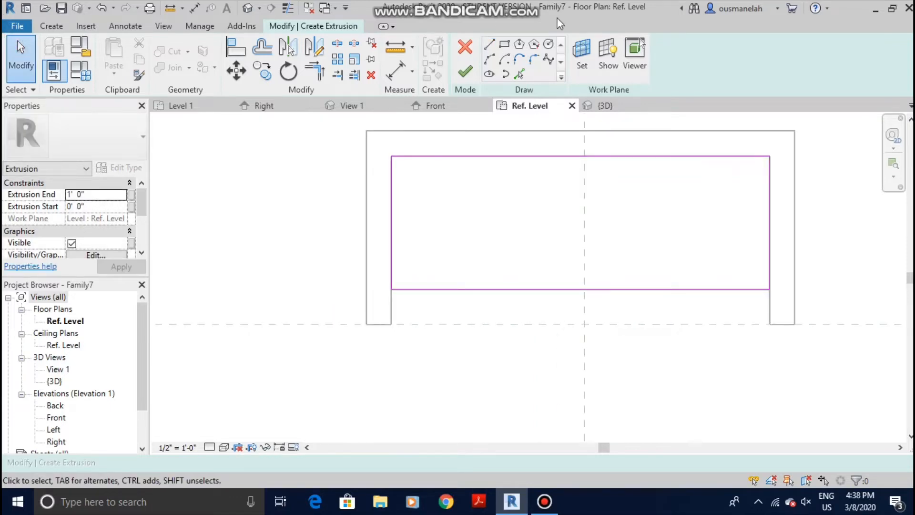
left_click(534, 59)
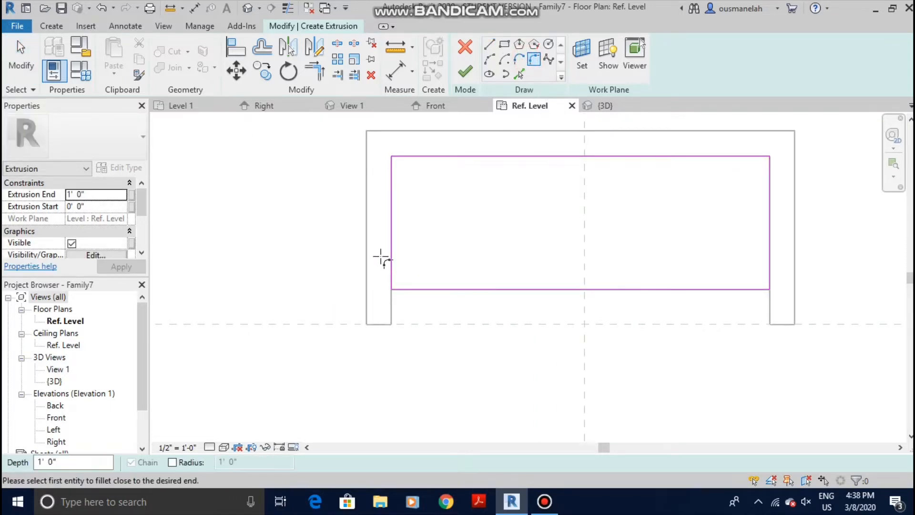
left_click(391, 263)
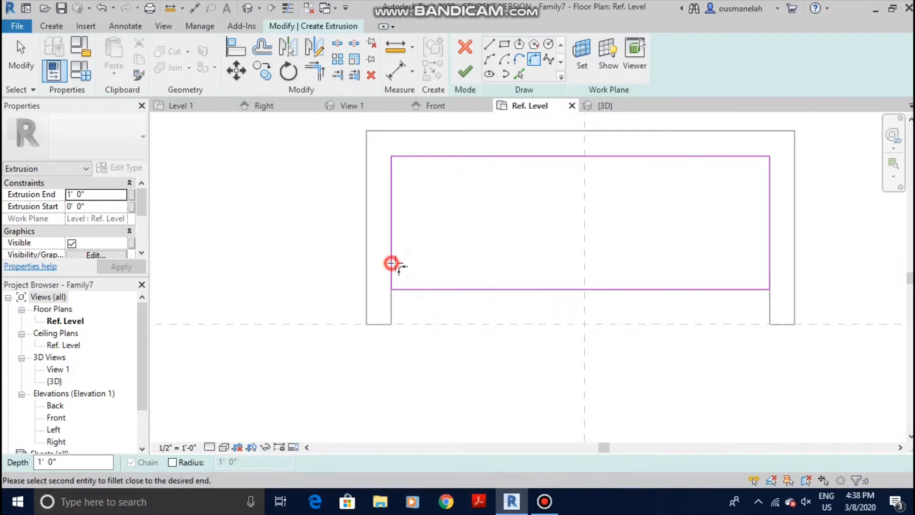
scroll(413, 290, "up", 3)
left_click(418, 290)
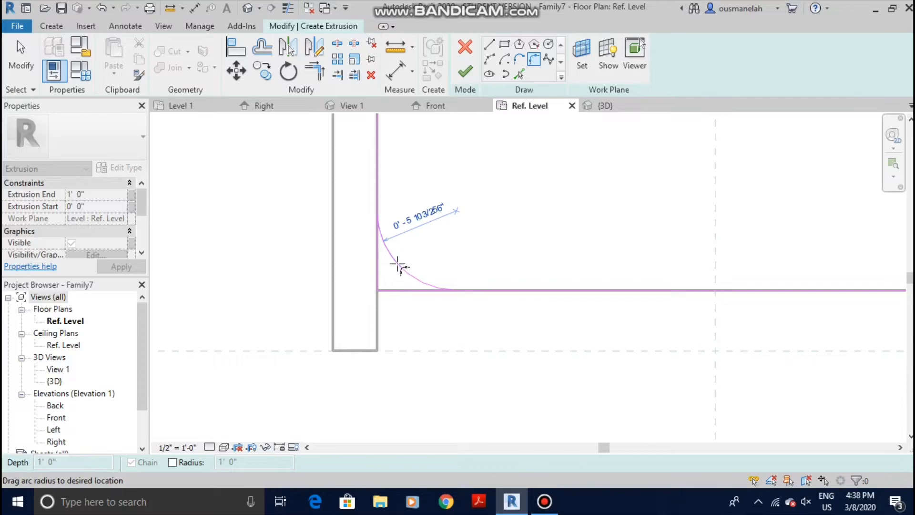
left_click(399, 266)
key("Escape")
key("Escape")
scroll(484, 302, "up", 2)
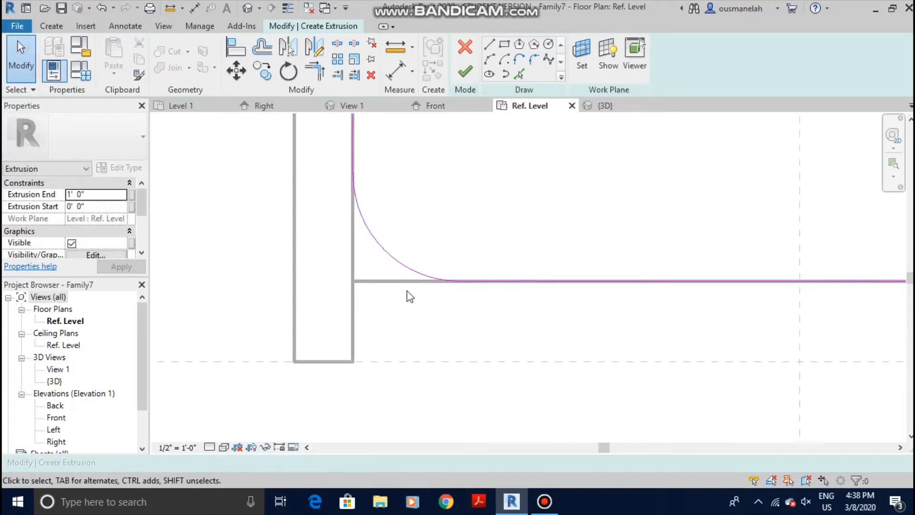
Step: Mirror a copy of the fillet arc to the outline's right side about the vertical center reference plane
scroll(382, 282, "down", 3)
mouse_move(656, 341)
middle_mouse_down()
mouse_move(533, 301)
mouse_move(478, 299)
middle_mouse_up()
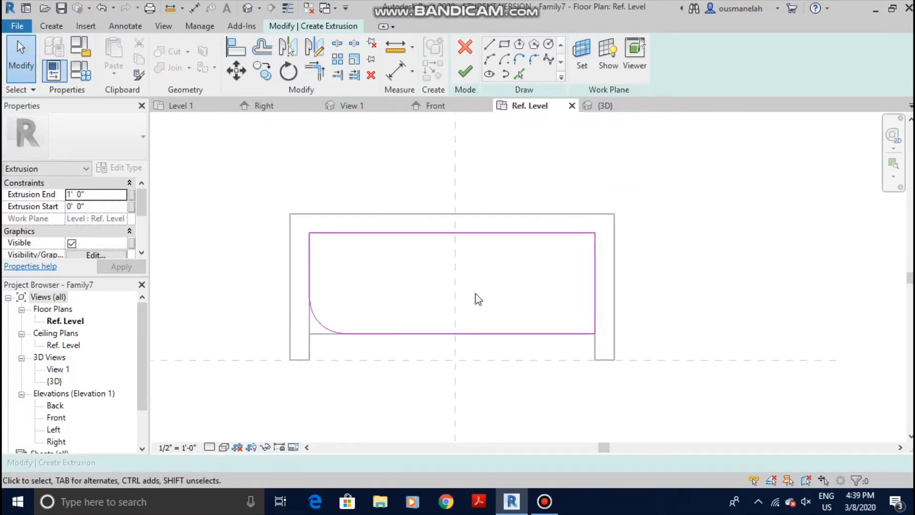
left_click(324, 328)
left_click(296, 50)
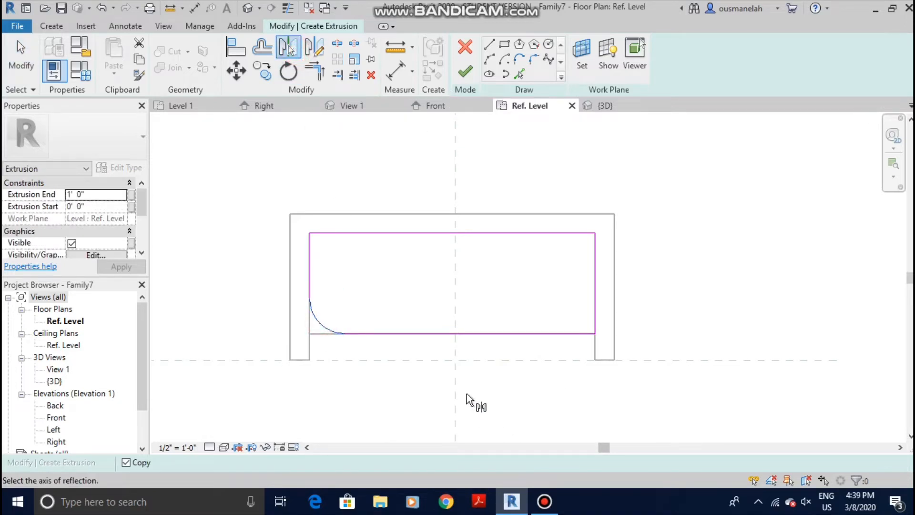
left_click(455, 371)
left_click(23, 55)
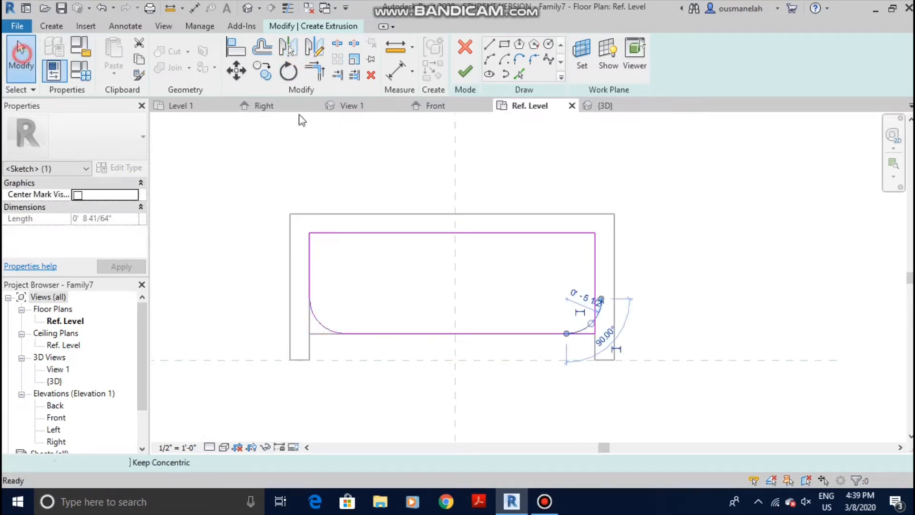
Step: Move the mirrored arc horizontally so its upper end sits on the outline's right side line
scroll(592, 322, "up", 6)
left_click(588, 335)
mouse_move(613, 276)
left_mouse_down()
mouse_move(617, 263)
mouse_move(598, 297)
mouse_move(612, 277)
left_mouse_up()
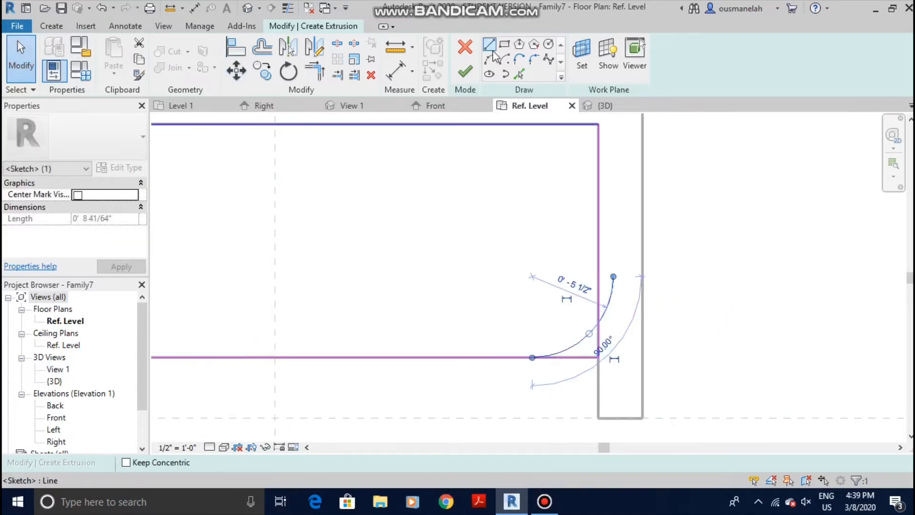
left_click(240, 75)
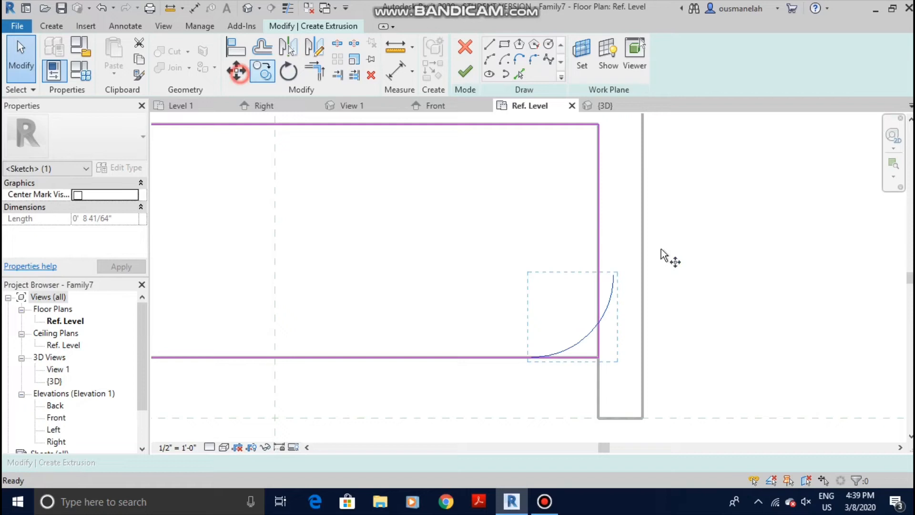
left_click(614, 277)
left_click(598, 276)
left_click(740, 251)
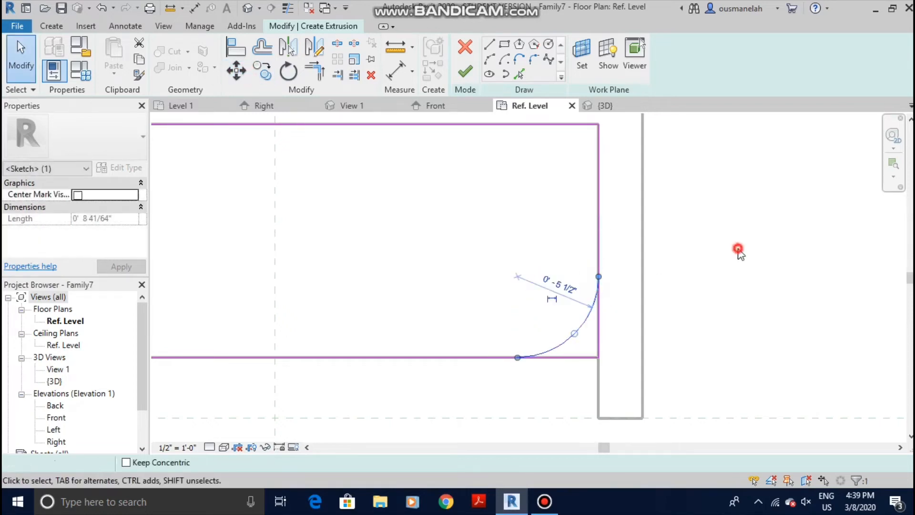
Step: Trim the outline's front and right side lines to the arc to form the rounded front-right corner
left_click(316, 71)
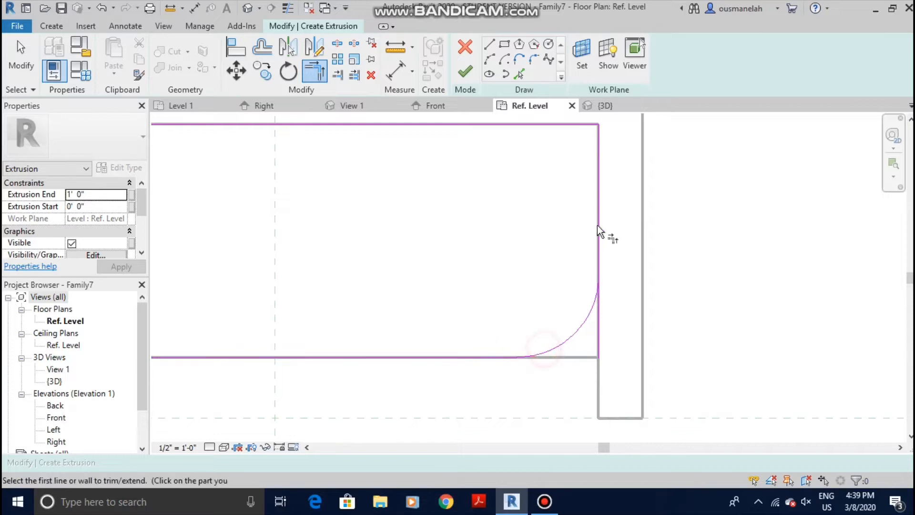
left_click(598, 237)
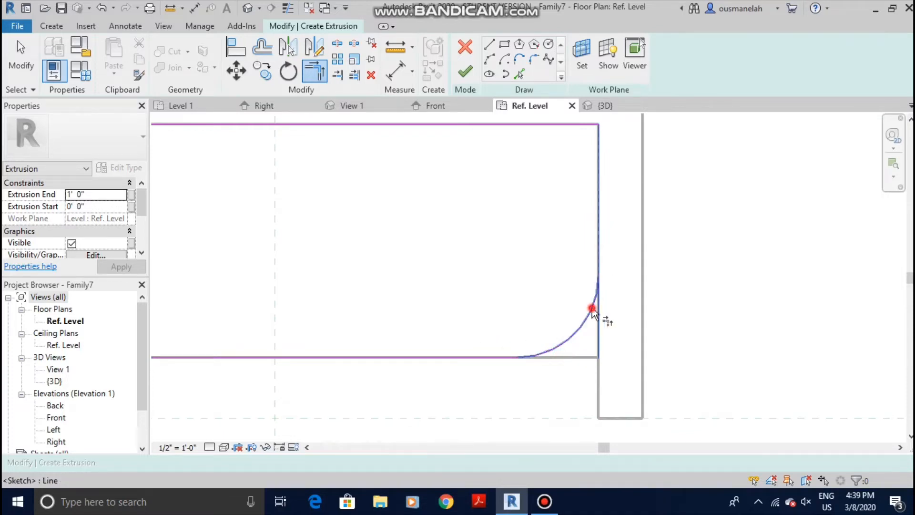
scroll(610, 271, "down", 5)
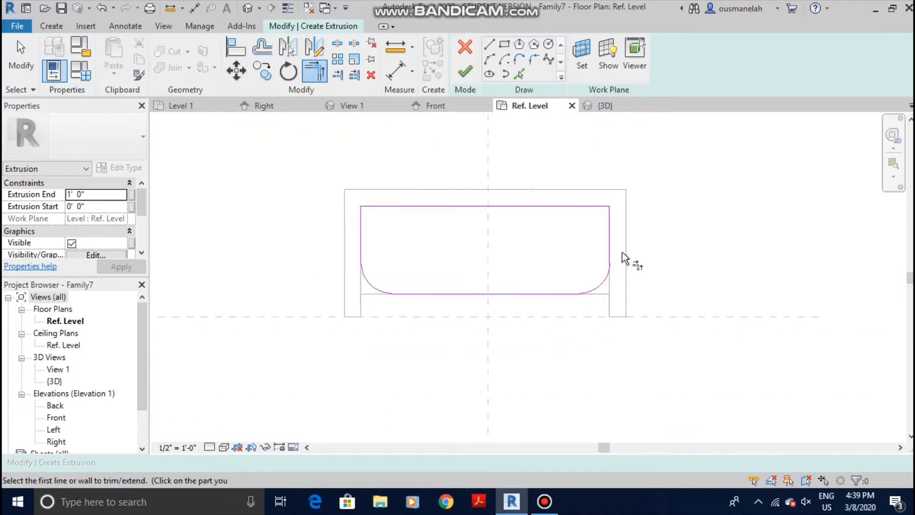
left_click(21, 71)
scroll(586, 255, "up", 4)
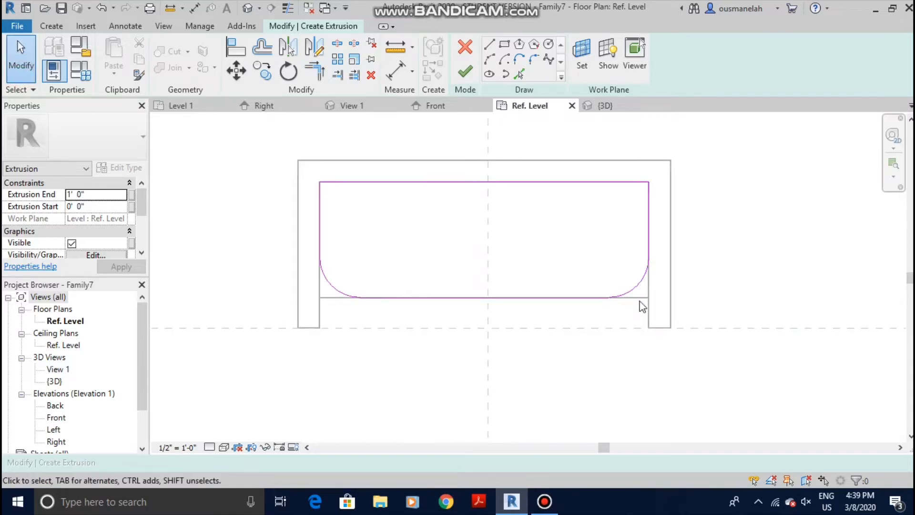
Step: Finish the rounded cushion sketch as an extrusion with a depth of 1' 0"
left_click(463, 71)
right_click(269, 263)
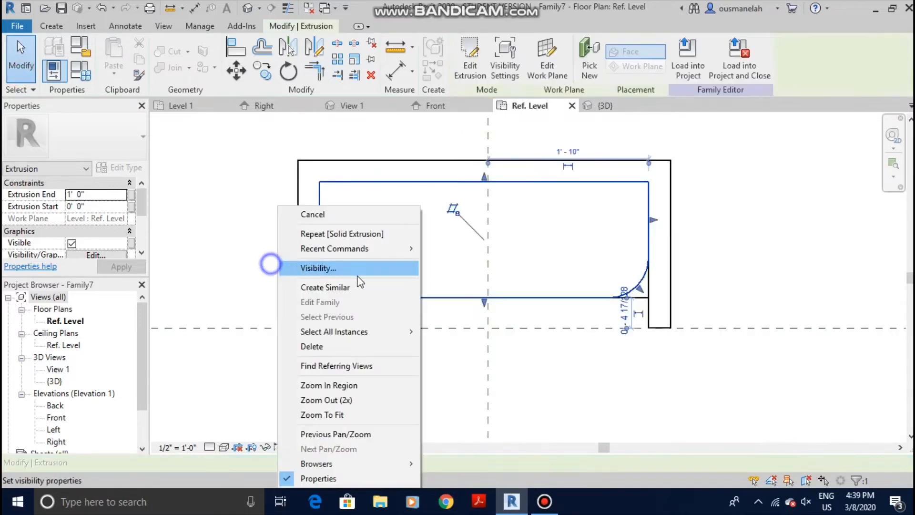
left_click(465, 397)
scroll(465, 397, "down", 2)
middle_click_drag(466, 399, 439, 292)
Step: In the 3D view, stretch the cushion extrusion's faces to start at about 0' 5 3/16" and end at about 0' 7 7/8"
left_click(606, 105)
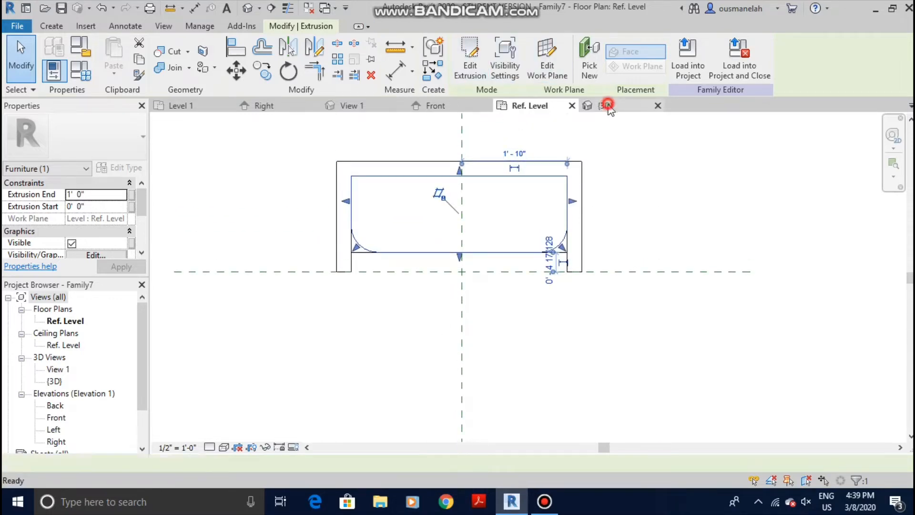
middle_click_drag(219, 322, 520, 215, "shift")
left_click_drag(491, 323, 511, 262)
left_click_drag(495, 245, 492, 281)
left_click(454, 322)
left_click(497, 256)
left_click_drag(491, 241, 492, 261)
middle_click_drag(419, 187, 541, 127, "shift")
left_click(763, 372)
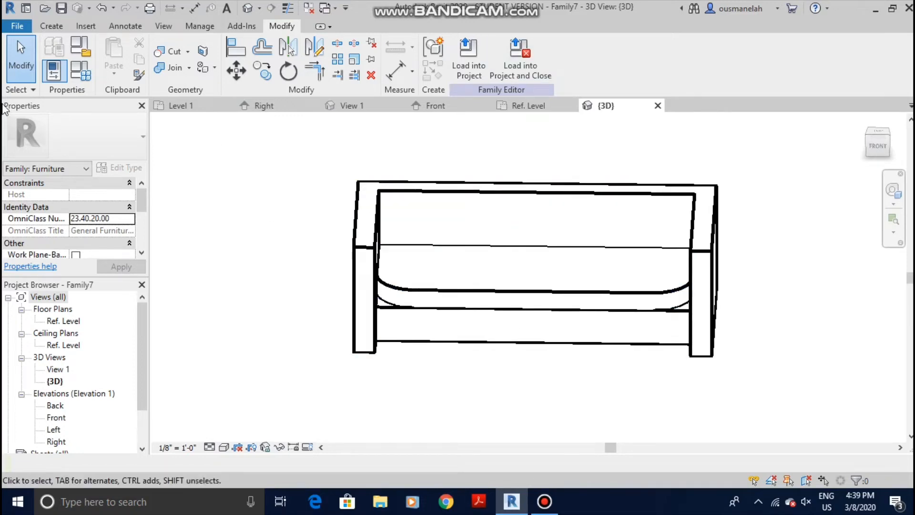
Step: Copy the seat cushion extrusion straight up by about 0' 4" in the right-side view
scroll(525, 271, "up", 3)
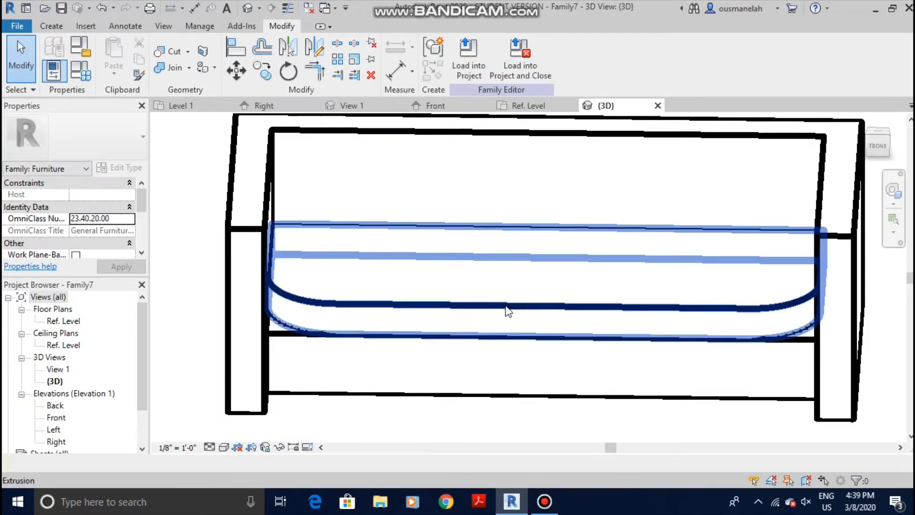
scroll(507, 310, "down", 3)
middle_click_drag(509, 339, 439, 266, "shift")
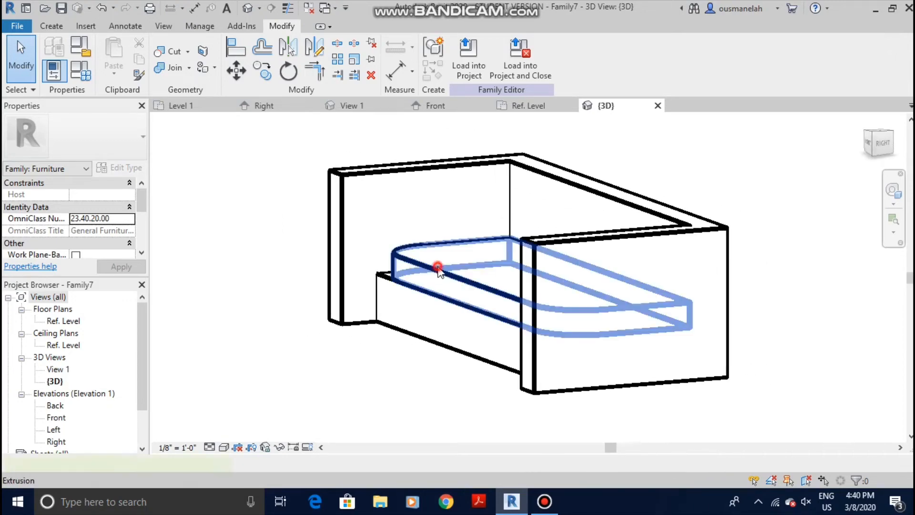
left_click(439, 266)
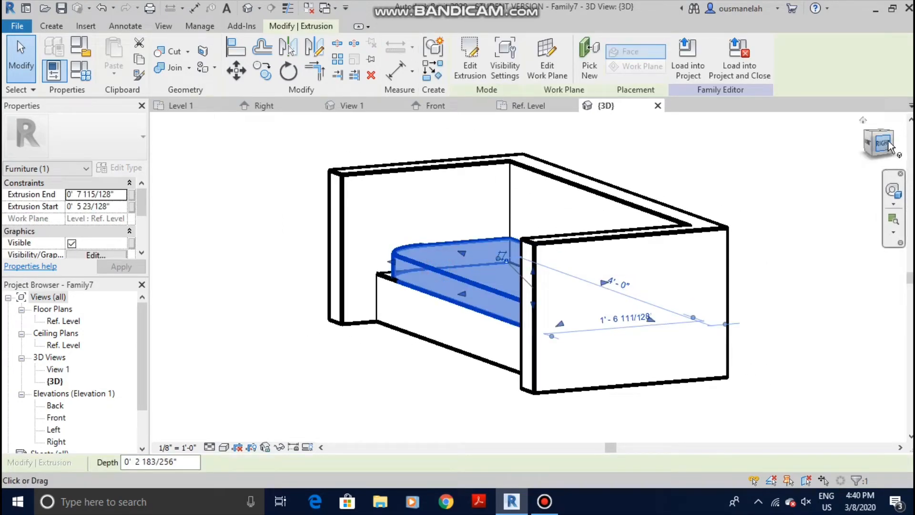
left_click(890, 142)
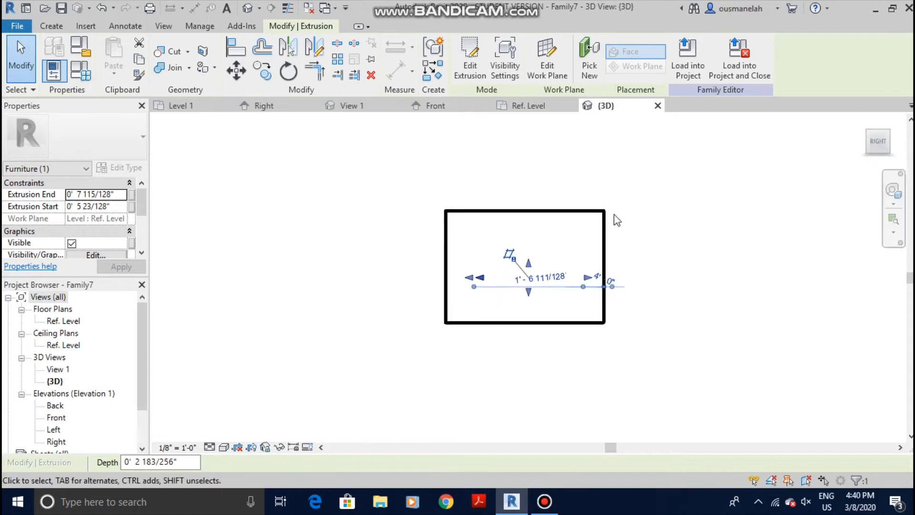
left_click(263, 74)
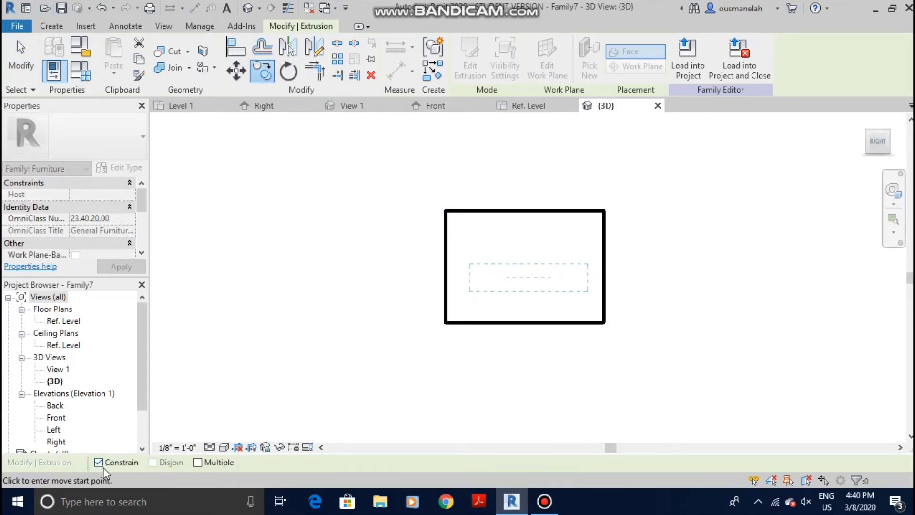
left_click(587, 289)
left_click(588, 262)
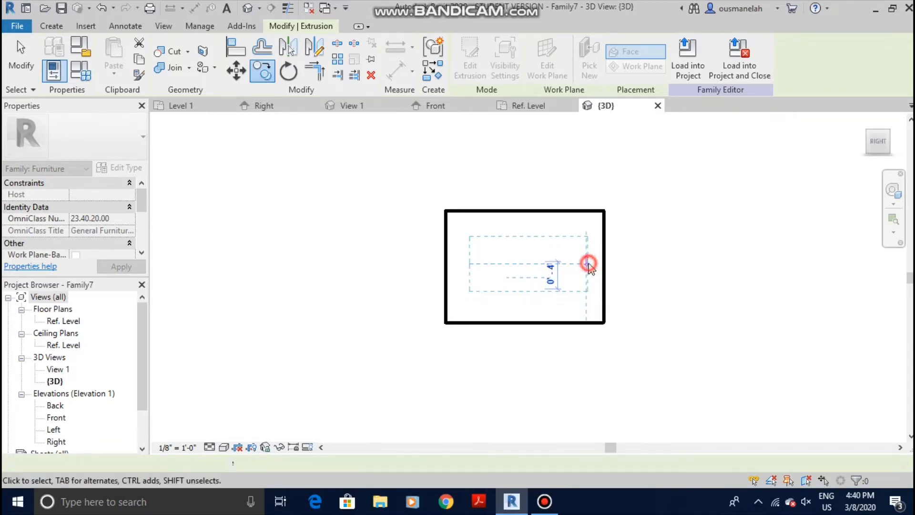
Step: Stretch the copied cushion's faces to start at about 0' 3 7/8" and end at about 1' 0 5/16"
scroll(597, 250, "down", 5)
middle_click_drag(441, 325, 596, 358, "shift")
scroll(628, 256, "up", 6)
middle_click_drag(627, 256, 596, 290, "shift")
scroll(441, 286, "up", 3)
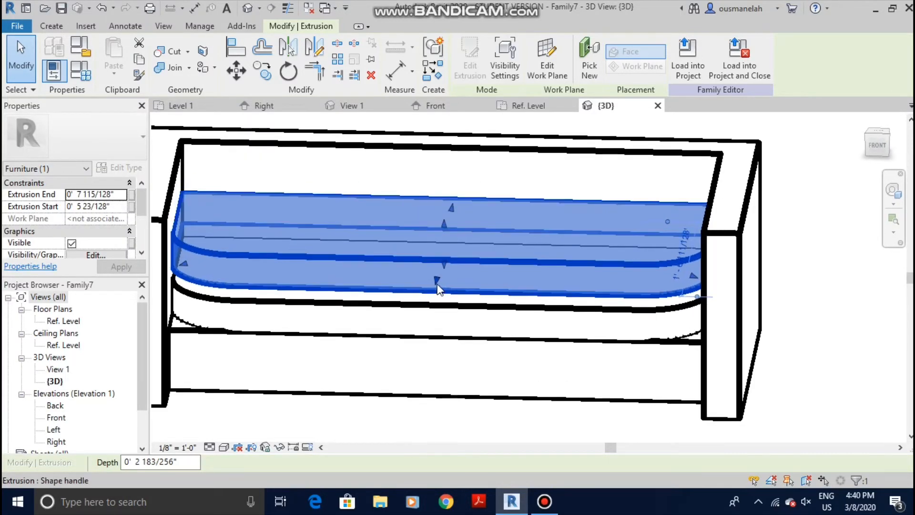
left_click_drag(446, 268, 453, 189)
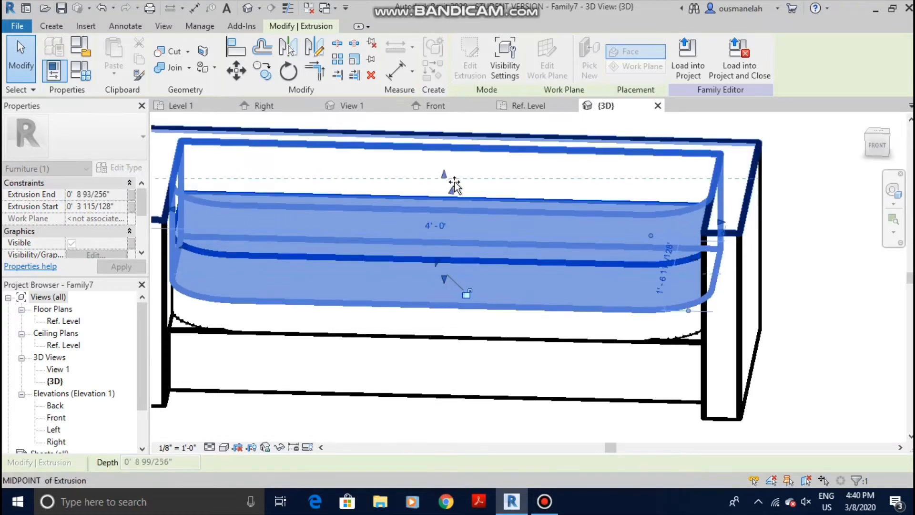
Step: Pull the upper cushion's front face toward the sofa back until the cushion is 0' 9" deep
scroll(454, 189, "down", 3)
middle_click_drag(579, 198, 391, 230, "shift")
left_click_drag(390, 230, 465, 209)
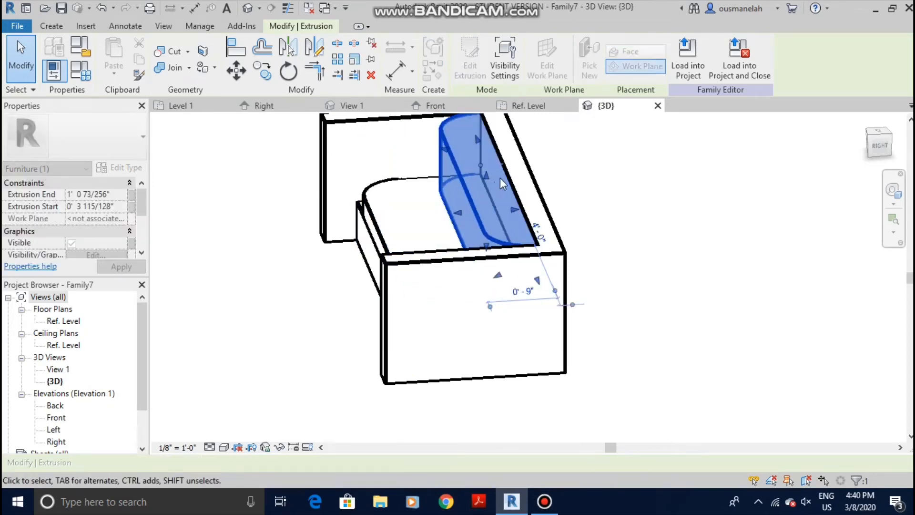
Step: Try to push the back cushion's front face slightly closer to the sofa back
scroll(500, 178, "down", 3)
scroll(551, 219, "up", 4)
middle_click_drag(484, 191, 483, 191)
scroll(505, 293, "up", 3)
scroll(359, 282, "up", 2)
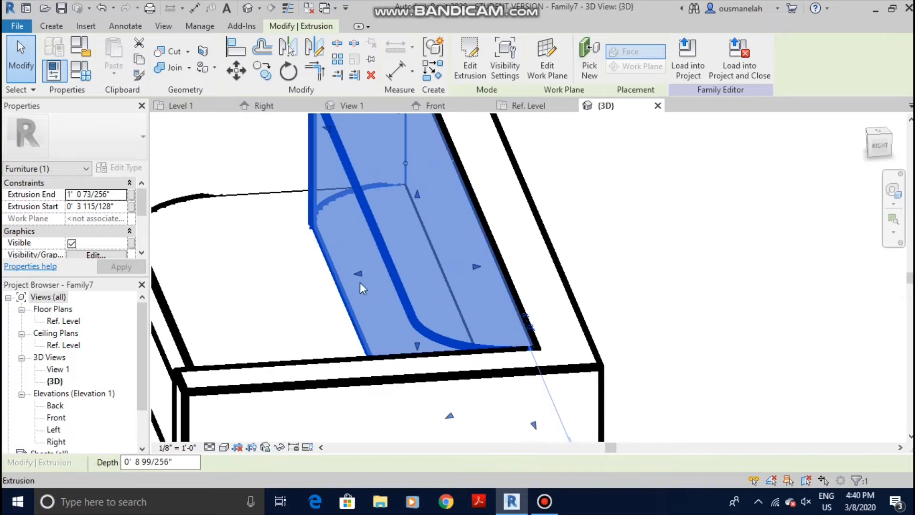
left_click_drag(362, 273, 382, 268)
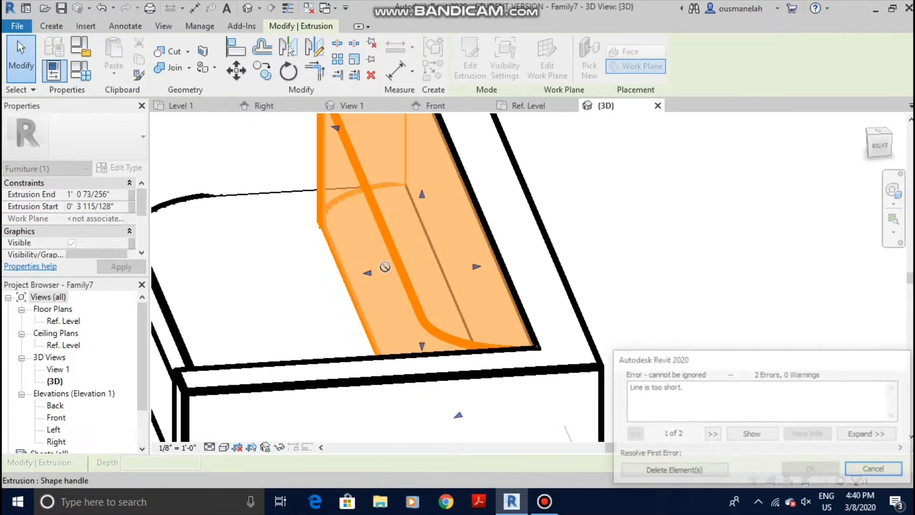
left_click(862, 474)
Step: Set the 3D view's visual style to Consistent Colors
scroll(567, 316, "down", 3)
middle_click_drag(567, 316, 712, 366, "shift")
middle_click_drag(507, 255, 312, 227, "shift")
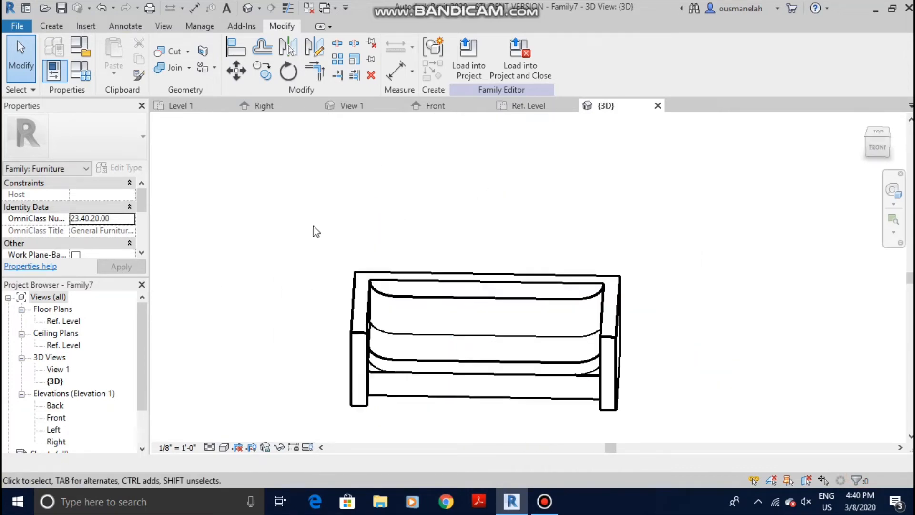
scroll(338, 341, "down", 3)
left_click(227, 450)
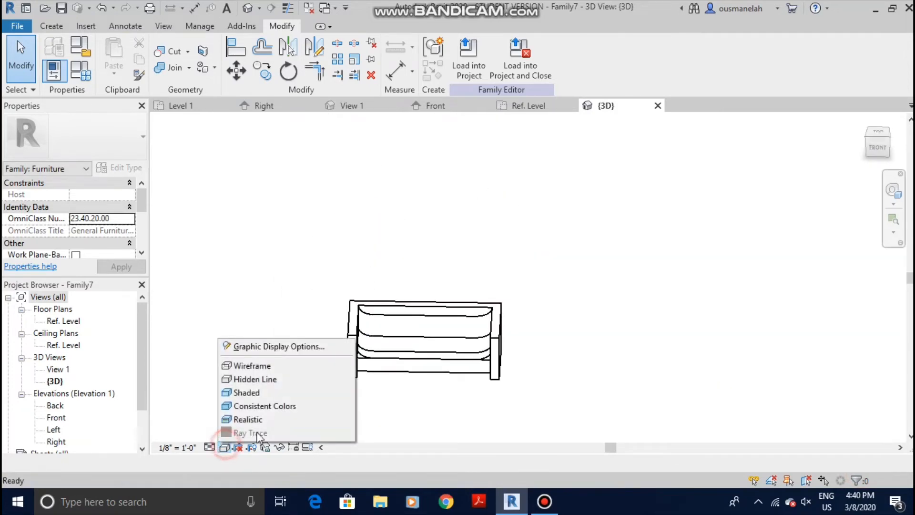
left_click(290, 404)
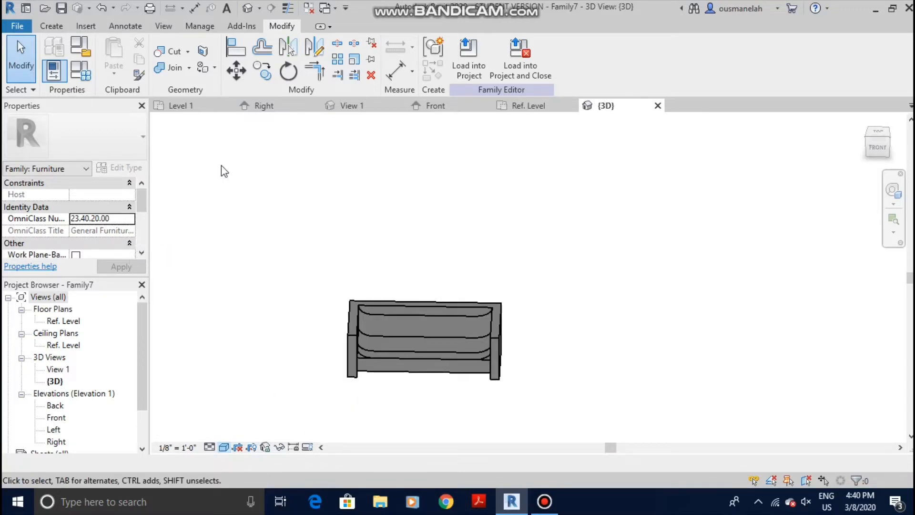
Step: Create a new material in the project and name it wood
left_click(200, 26)
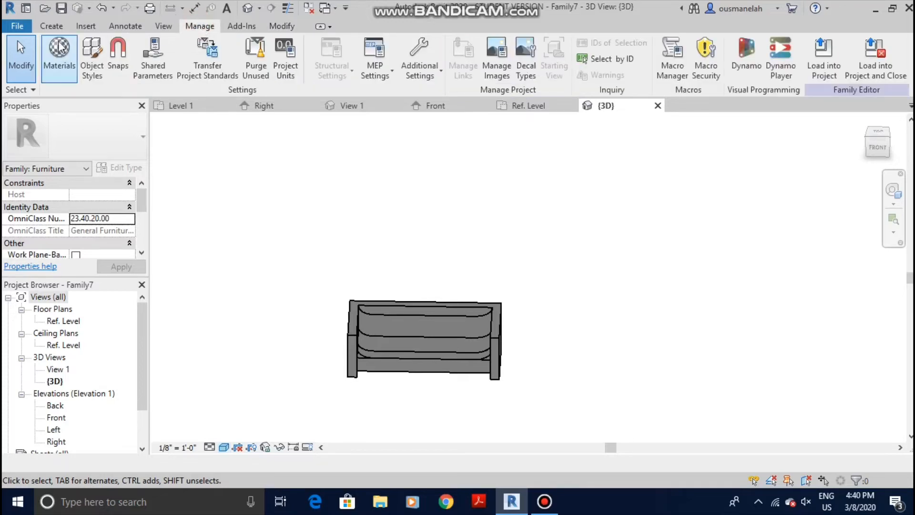
left_click(60, 48)
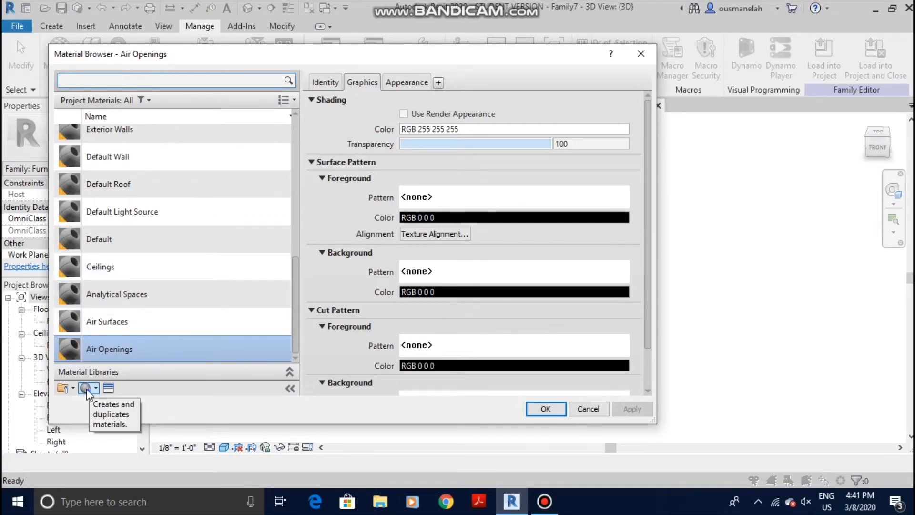
left_click(87, 389)
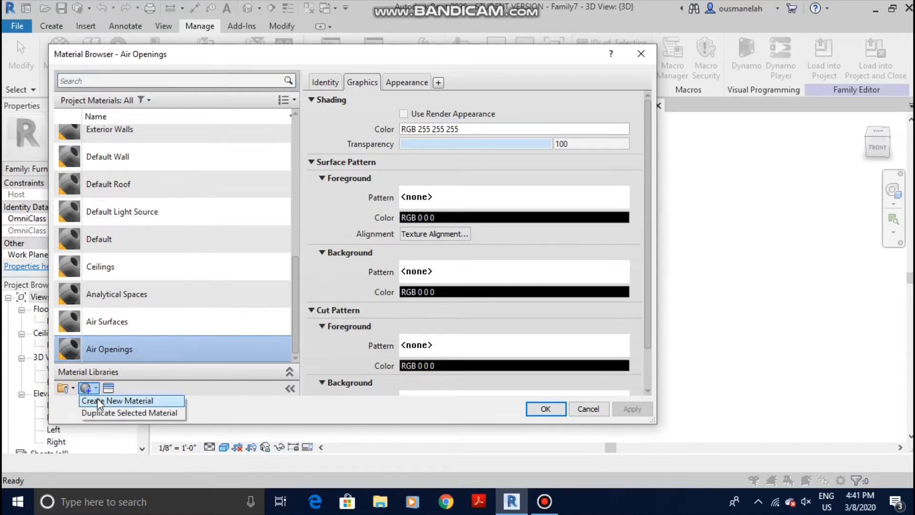
left_click(98, 400)
right_click(157, 241)
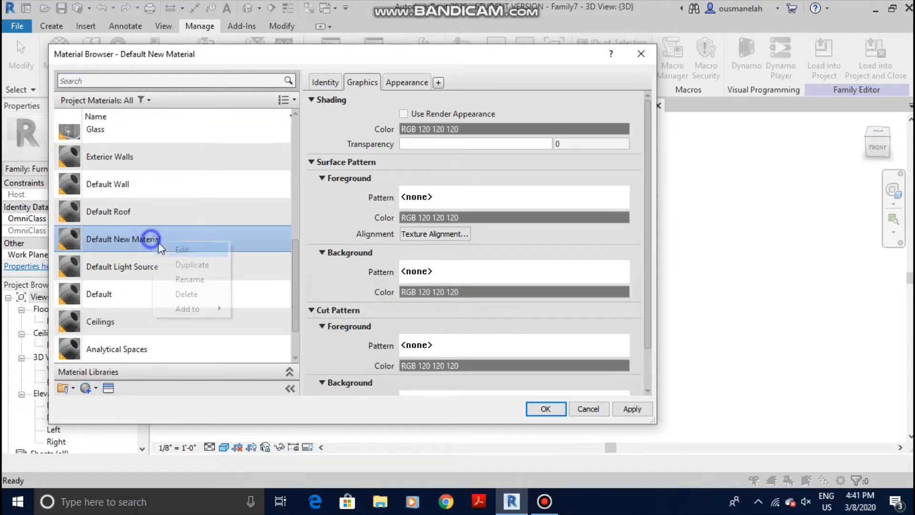
left_click(192, 280)
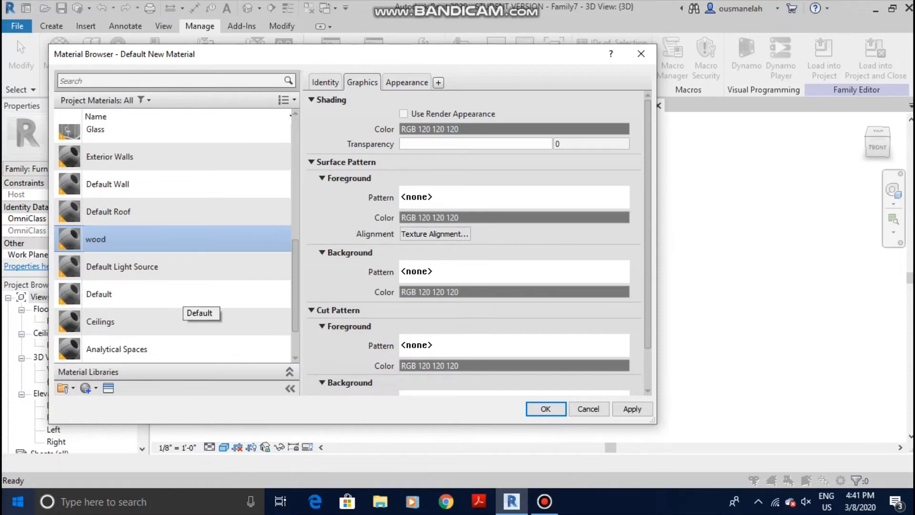
Step: Search the asset library for wood and assign the Birch appearance to the wood material
left_click(109, 388)
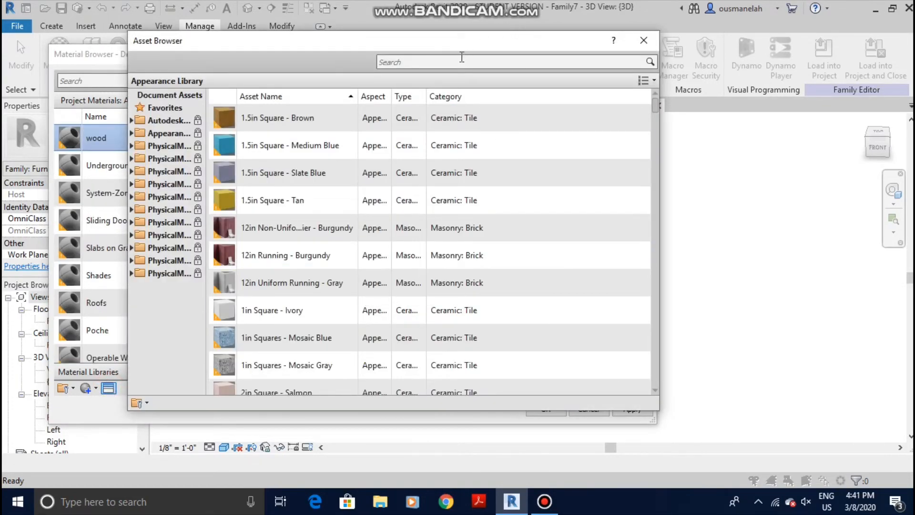
left_click(456, 64)
type("wood")
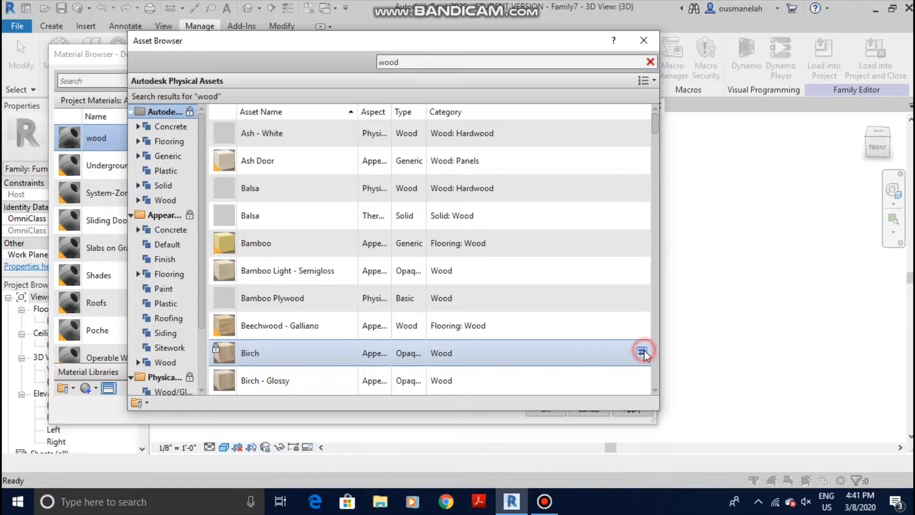
left_click(642, 352)
left_click(649, 35)
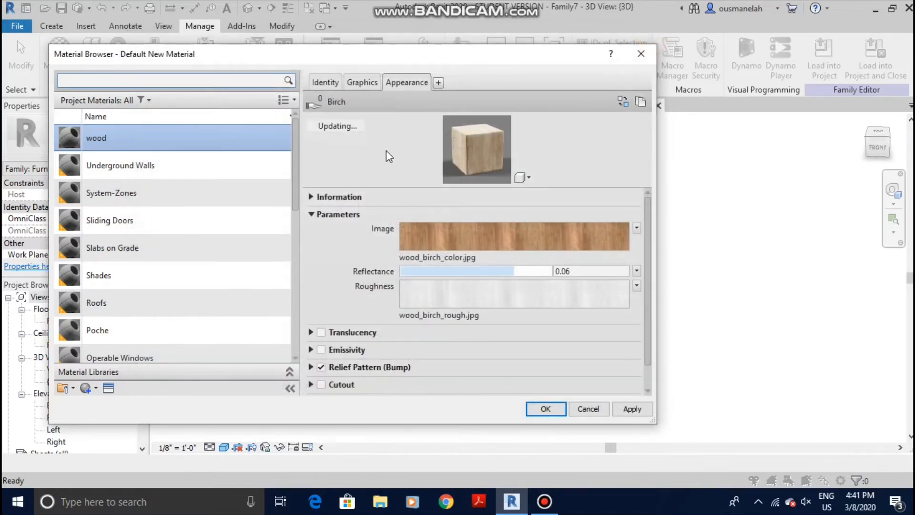
Step: Make the wood material's shading use its render appearance and apply the material changes
left_click(369, 86)
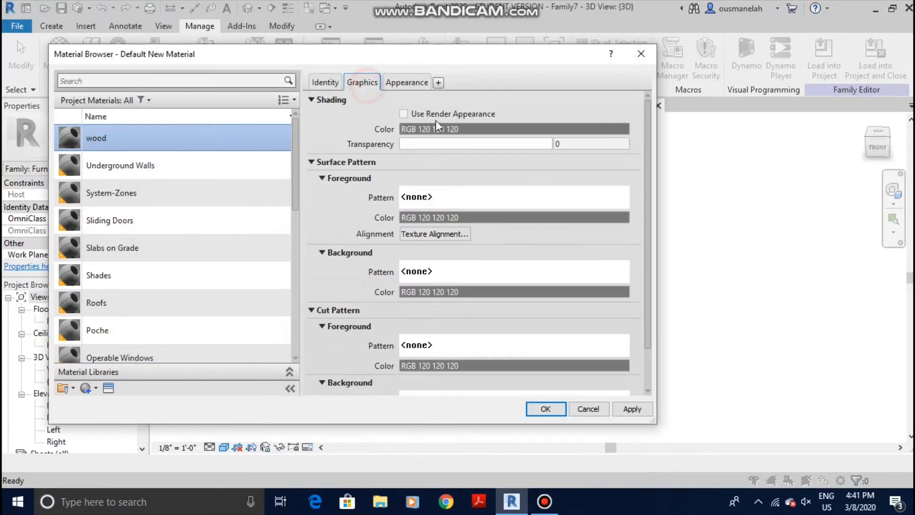
left_click(423, 113)
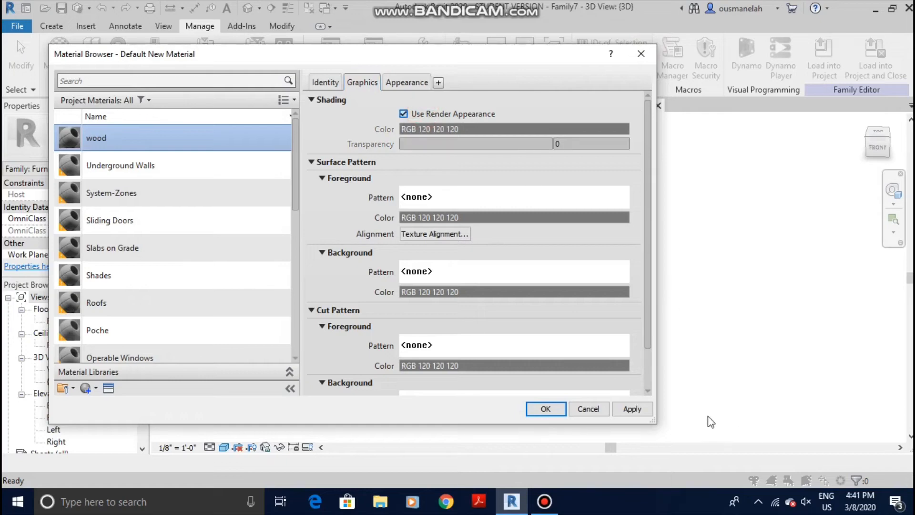
left_click(633, 409)
left_click(545, 411)
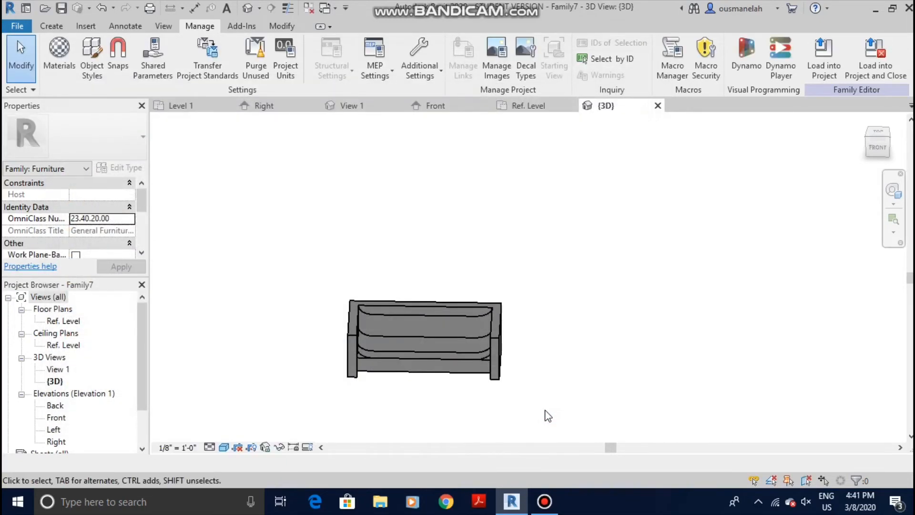
Step: Paint the sofa frame's top face and the left arm's front end with the wood material
scroll(480, 308, "up", 3)
middle_click_drag(622, 285, 741, 261)
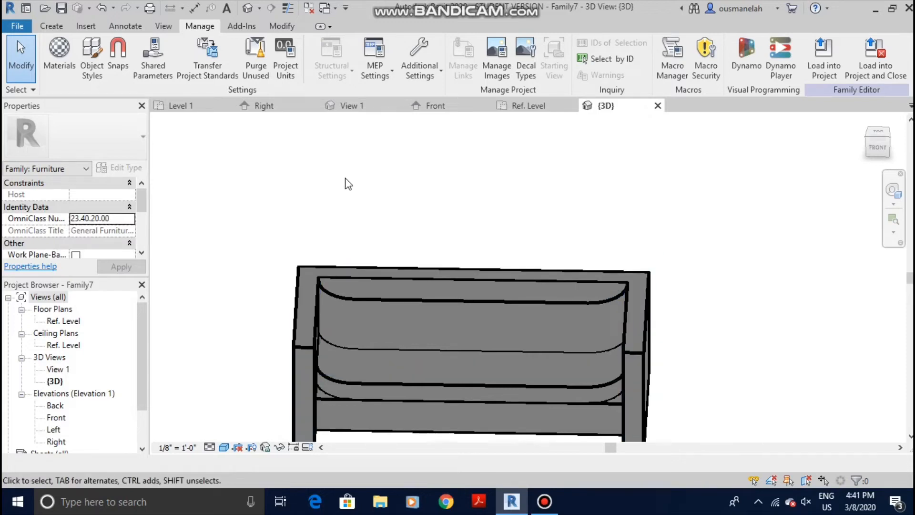
left_click(274, 28)
left_click(202, 68)
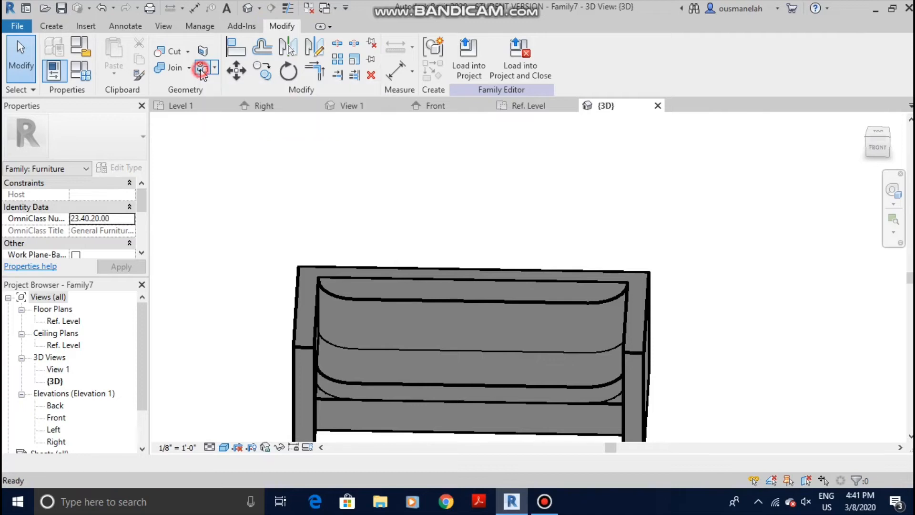
scroll(62, 287, "down", 1)
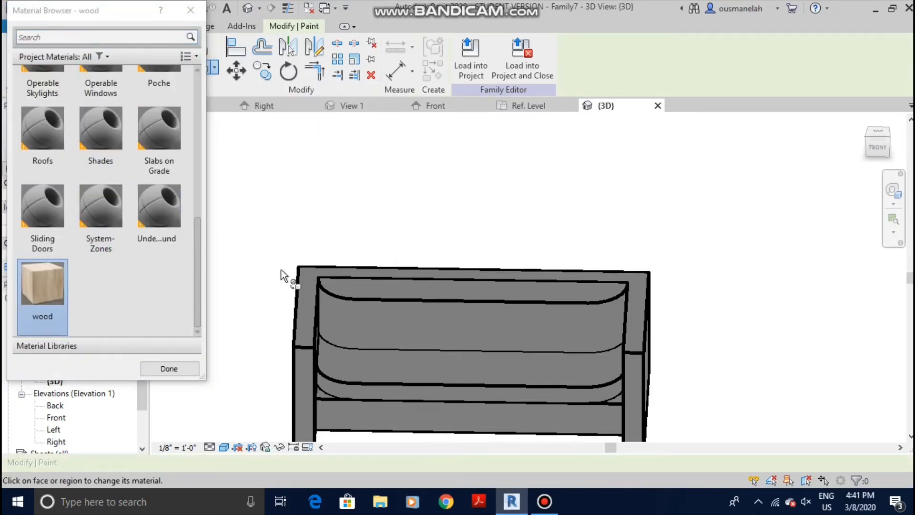
left_click(307, 330)
left_click(300, 368)
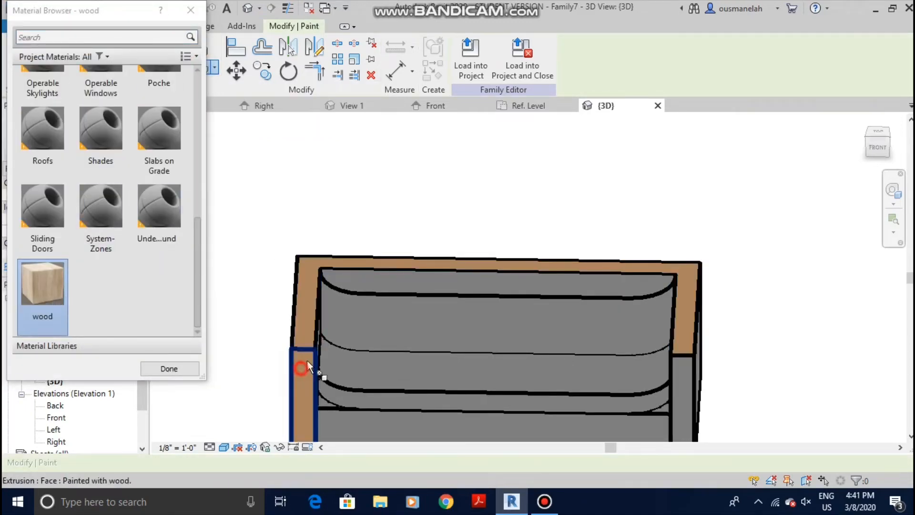
Step: Paint the left arm's inner face and the right arm's outer face and front end with wood
scroll(324, 333, "down", 3)
middle_click_drag(335, 316, 284, 308, "shift")
left_click(305, 289)
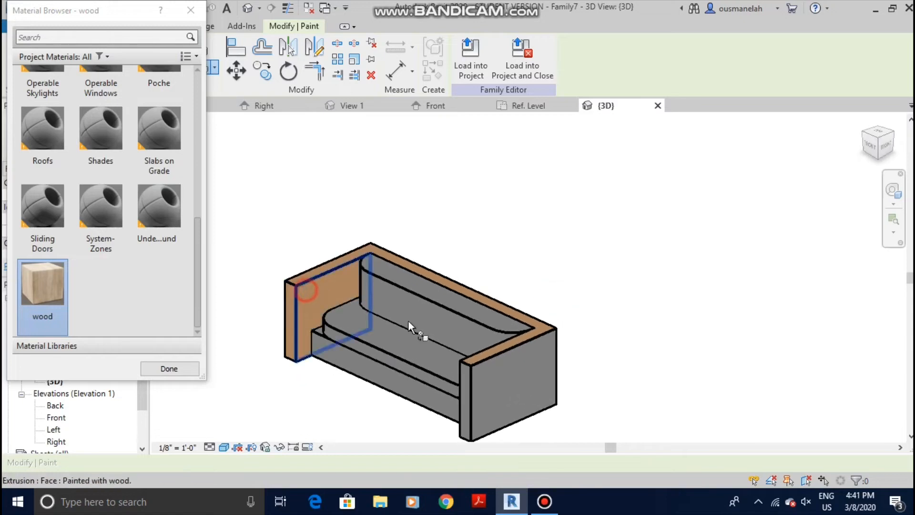
mouse_move(485, 376)
middle_mouse_down("shift")
mouse_move(419, 350)
mouse_move(453, 370)
mouse_move(494, 361)
middle_mouse_up("shift")
left_click(419, 351)
left_click(500, 362)
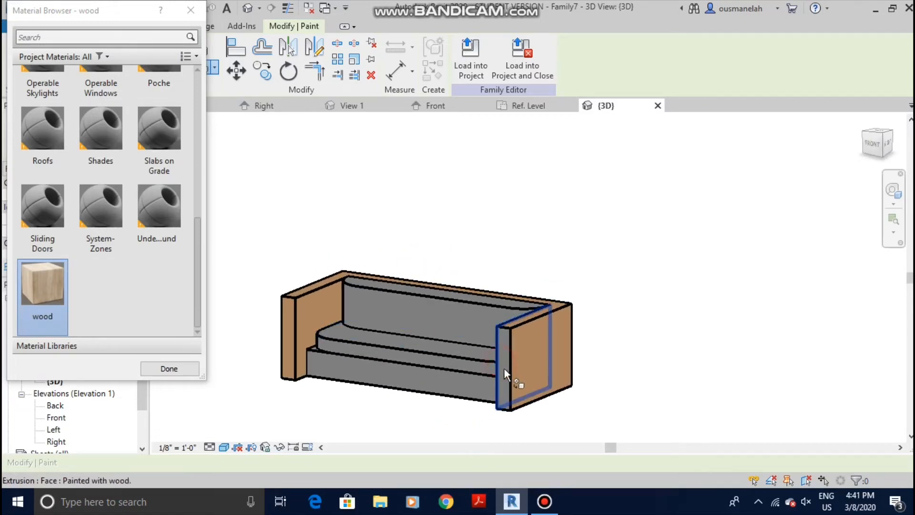
scroll(377, 376, "up", 1)
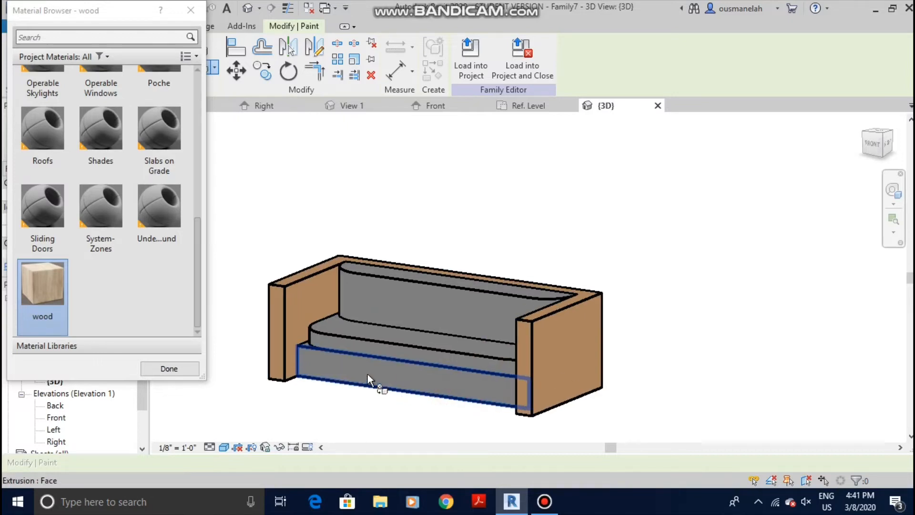
Step: Paint the seat base's front face and its exposed top strip with wood
left_click(367, 373)
scroll(305, 343, "up", 3)
left_click(302, 343)
scroll(419, 296, "down", 3)
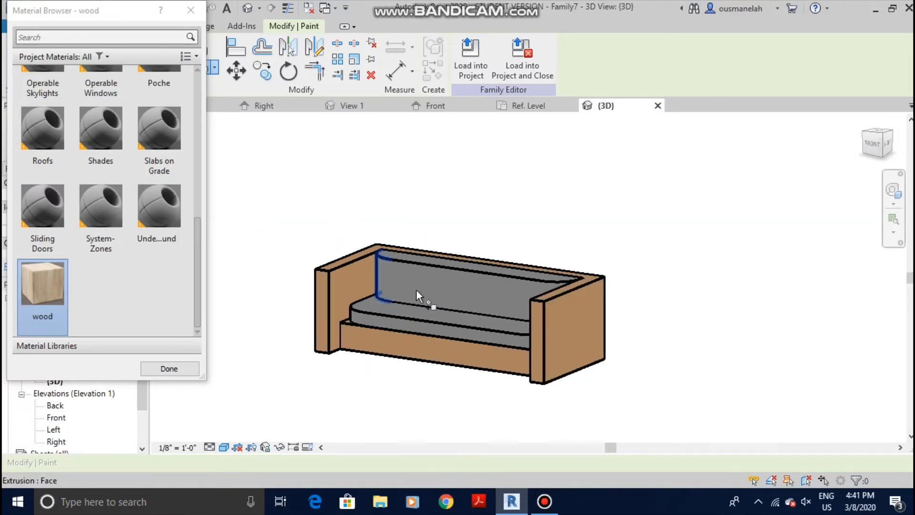
Step: Paint the left arm's outer face and the rear face of the sofa back with wood
mouse_move(419, 296)
middle_mouse_down("shift")
mouse_move(521, 337)
mouse_move(604, 323)
mouse_move(568, 302)
middle_mouse_up("shift")
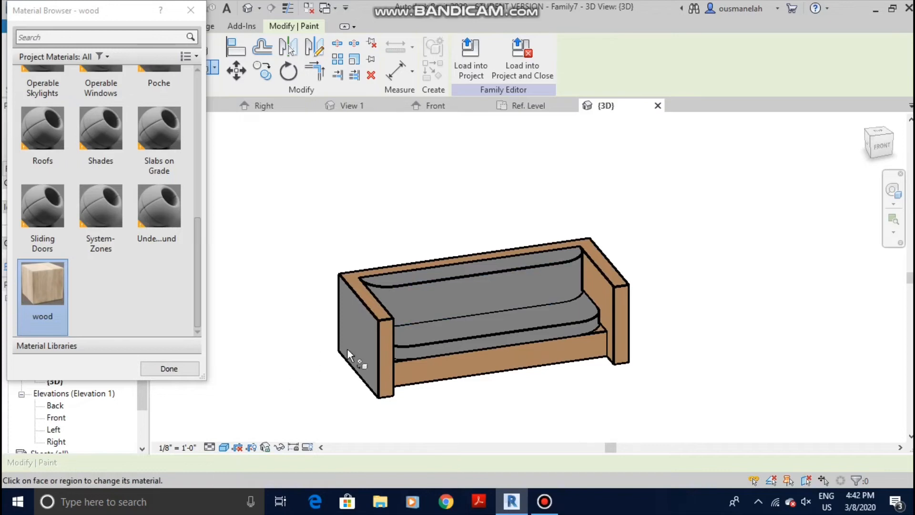
left_click(354, 288)
mouse_move(353, 288)
middle_mouse_down("shift")
mouse_move(525, 307)
mouse_move(481, 348)
middle_mouse_up("shift")
left_click(470, 338)
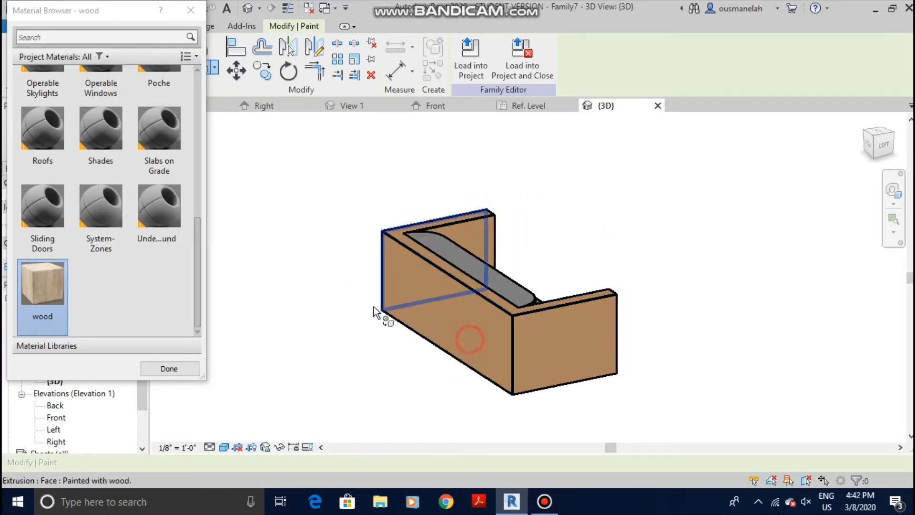
Step: Finish painting with the wood material and leave the Paint tool
mouse_move(378, 310)
middle_mouse_down("shift")
mouse_move(577, 302)
mouse_move(191, 297)
mouse_move(153, 280)
middle_mouse_up("shift")
scroll(115, 129, "up", 1)
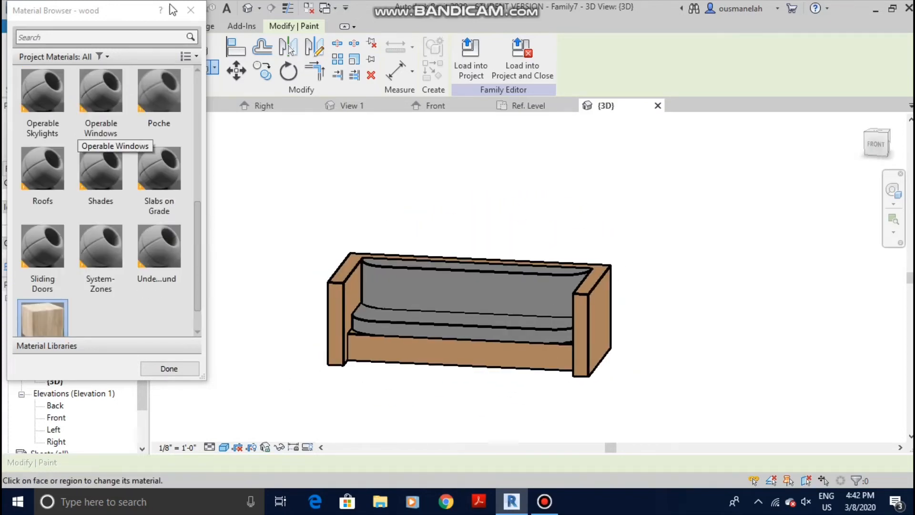
left_click(191, 10)
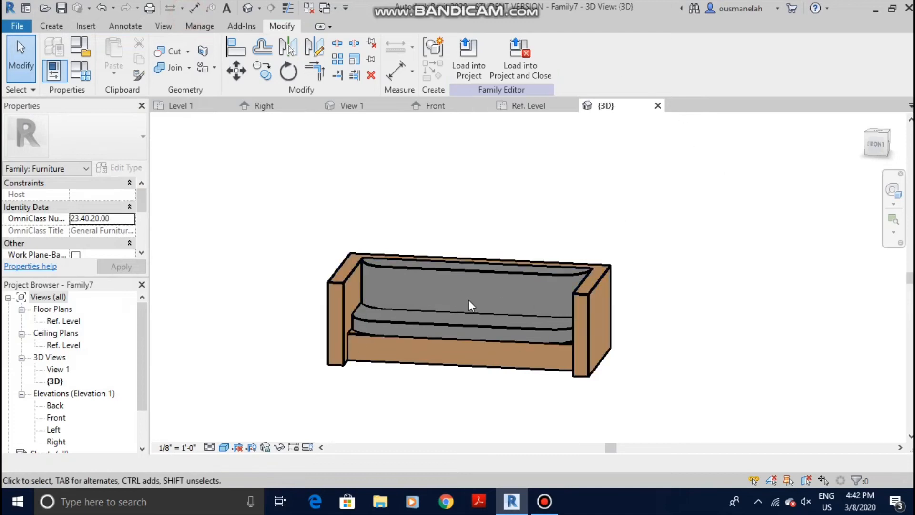
scroll(494, 305, "up", 2)
scroll(505, 298, "up", 1)
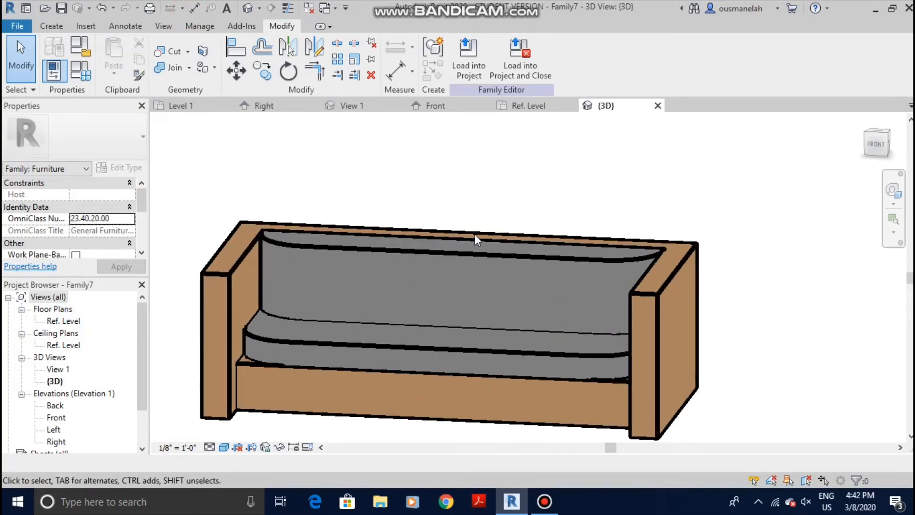
Step: Create a new project material and name it "sofa white"
left_click(202, 27)
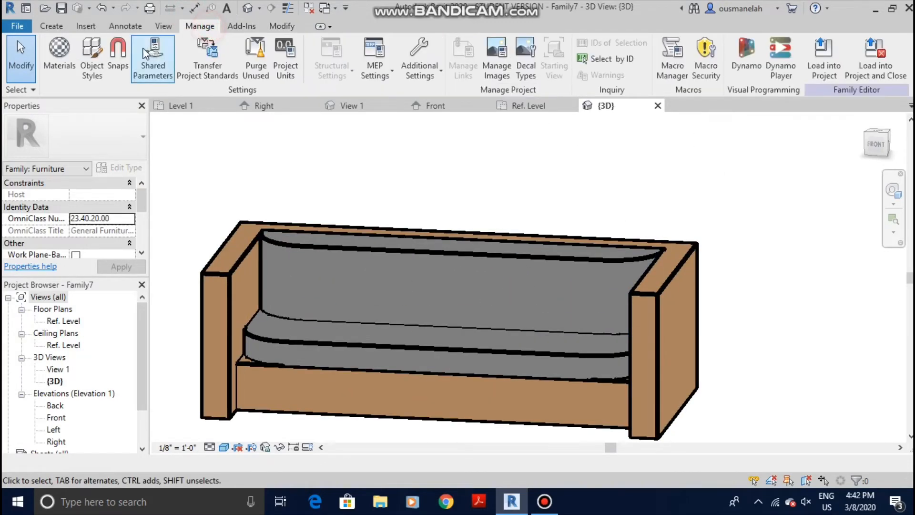
left_click(61, 48)
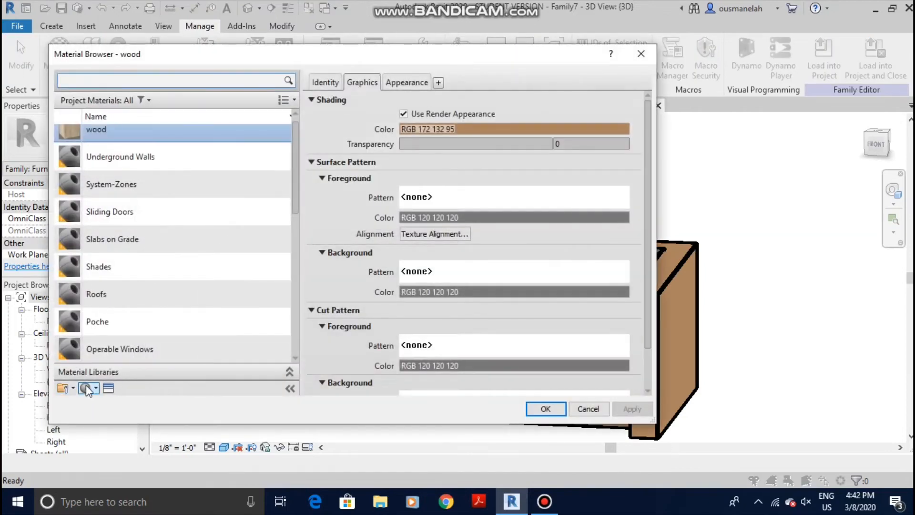
left_click(87, 388)
left_click(109, 402)
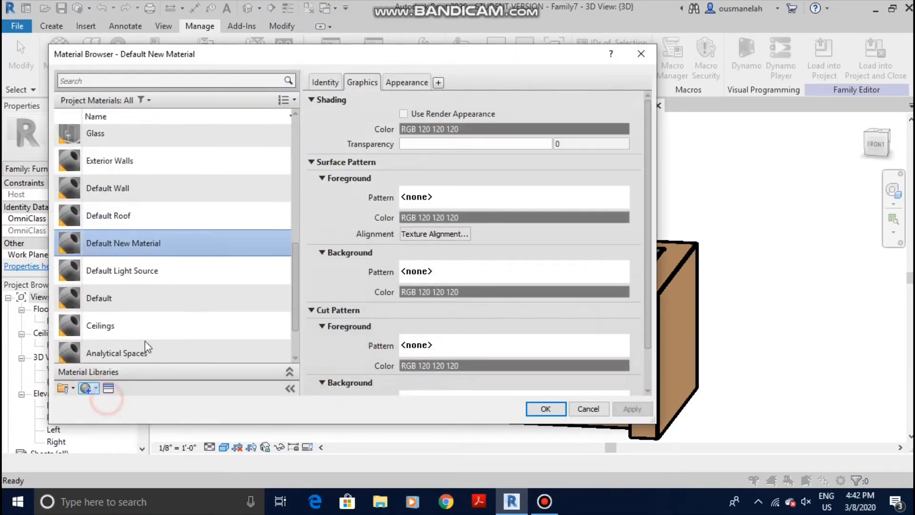
right_click(149, 250)
left_click(197, 272)
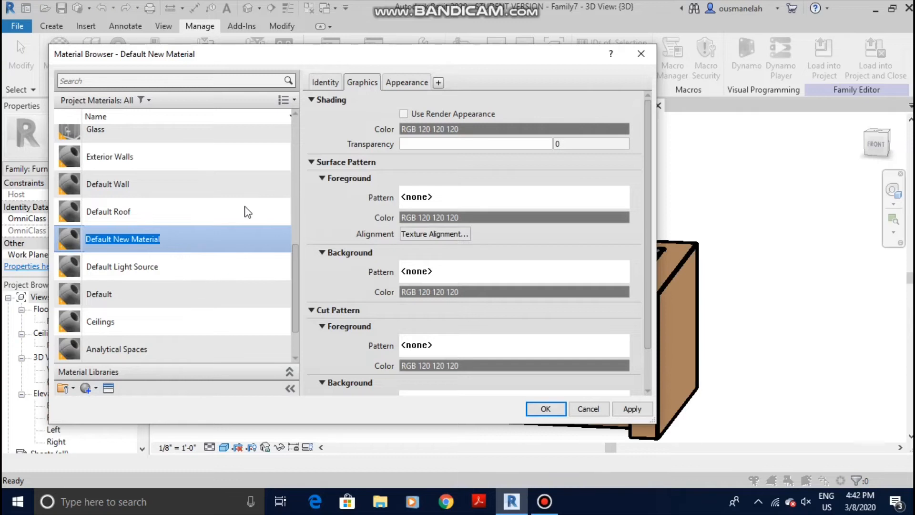
type("sofa whi")
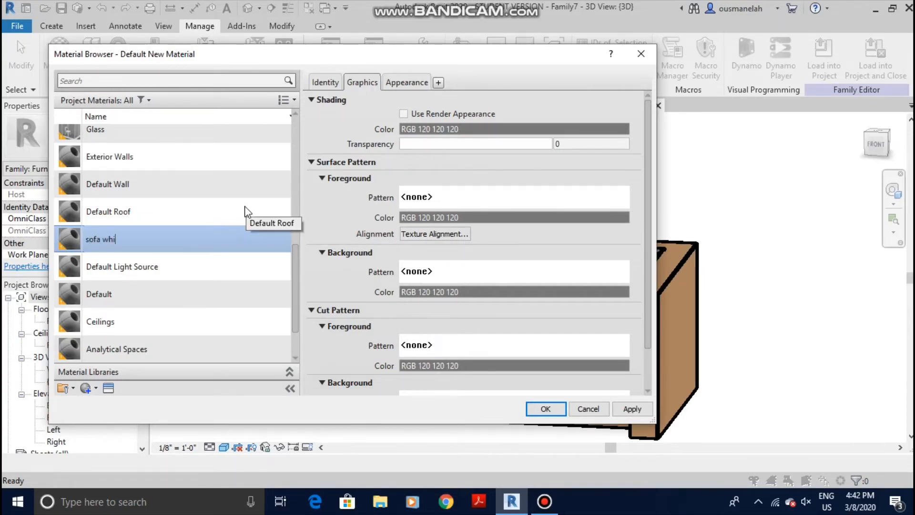
type("te")
Step: Search the asset library for "fabric" and assign the Fabric (White) appearance to the sofa white material
left_click(109, 388)
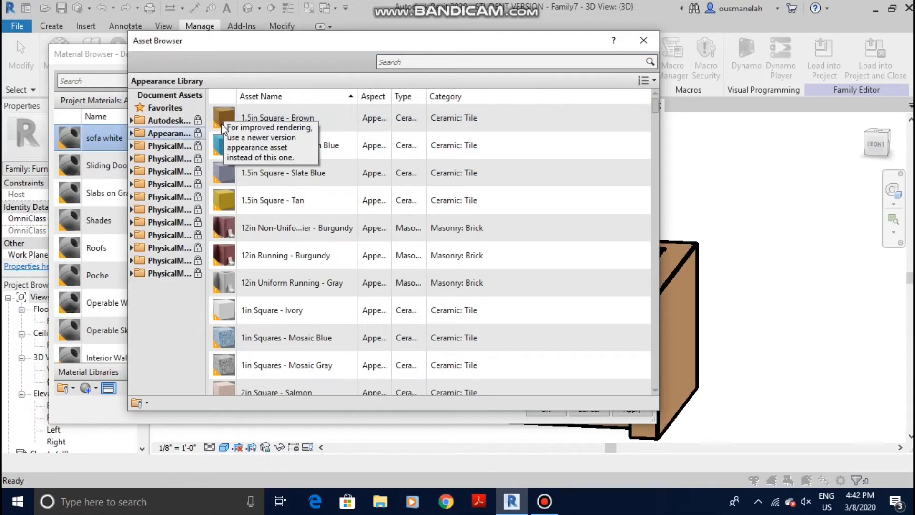
left_click(444, 63)
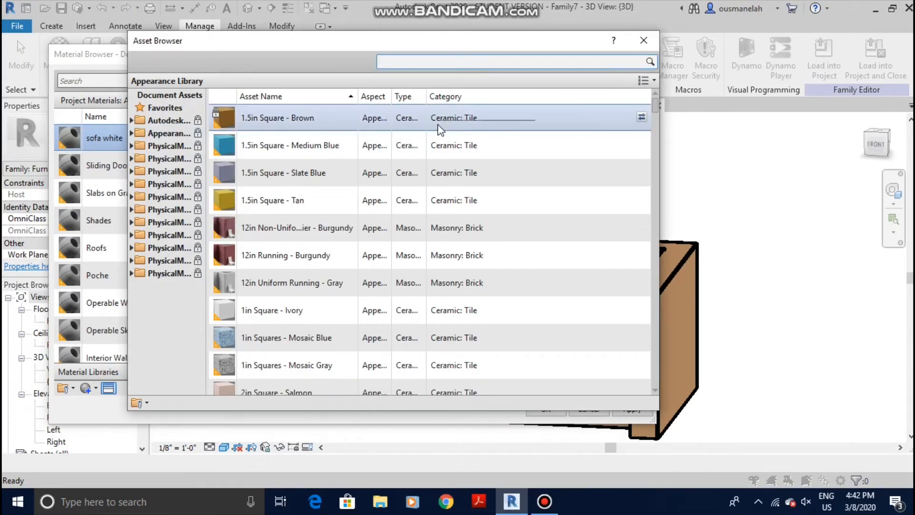
type("fabric")
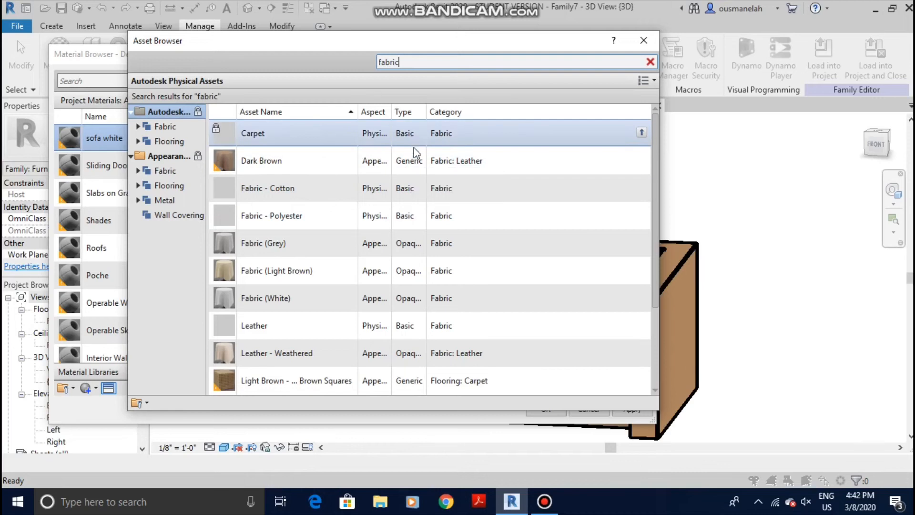
scroll(393, 251, "down", 2)
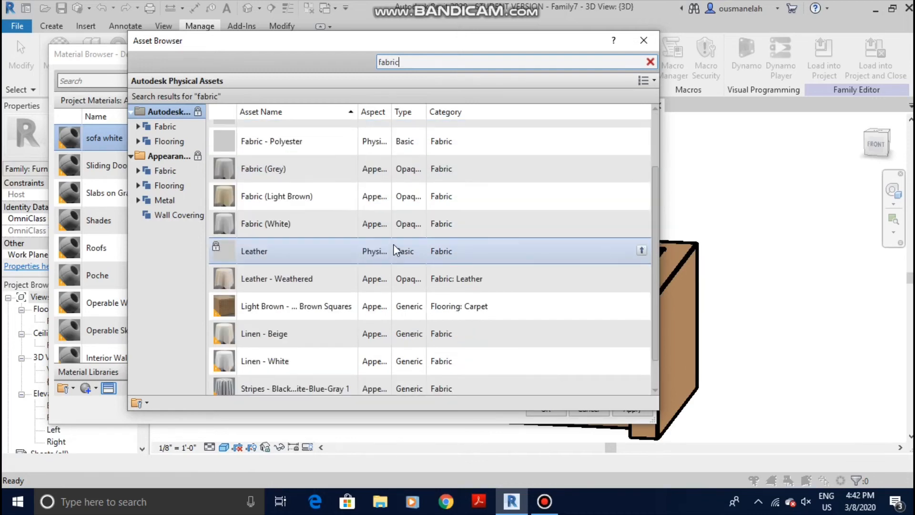
left_click(641, 223)
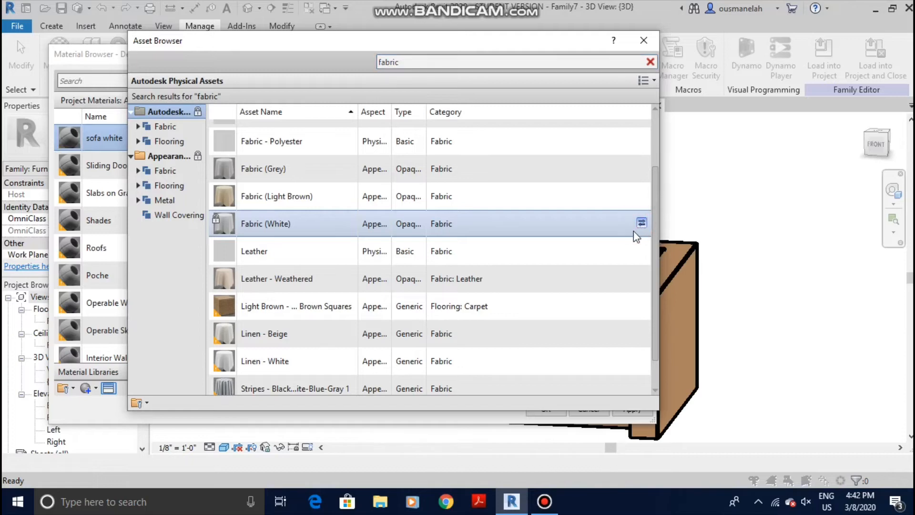
left_click(644, 41)
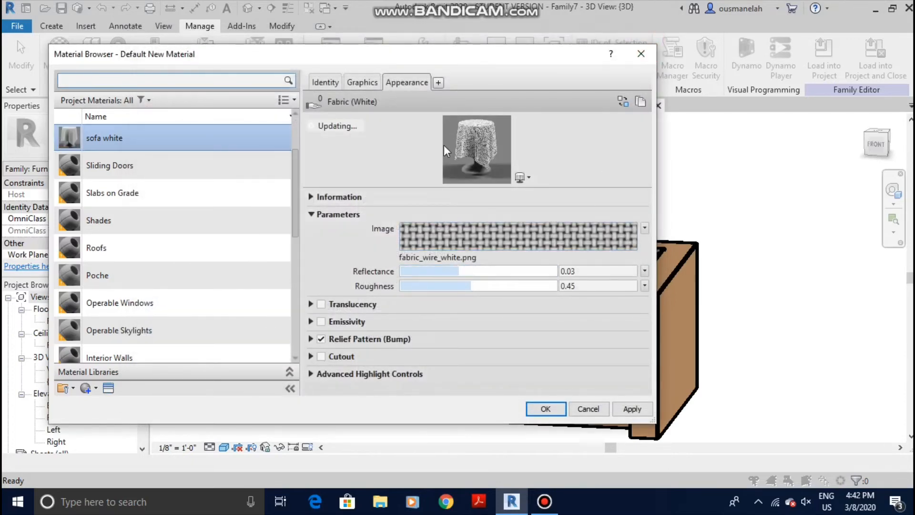
Step: Make the sofa white material's shading use its render appearance, and save the material changes
left_click(372, 82)
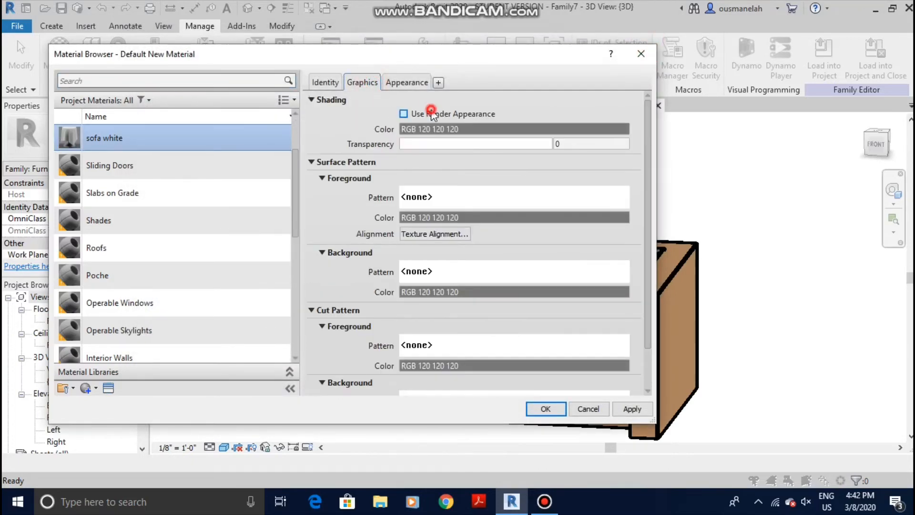
left_click(432, 113)
left_click(627, 410)
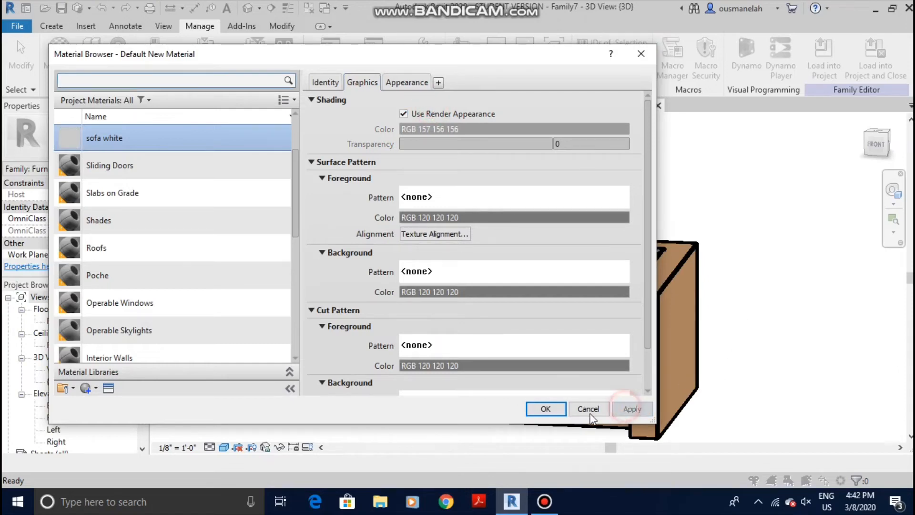
left_click(547, 409)
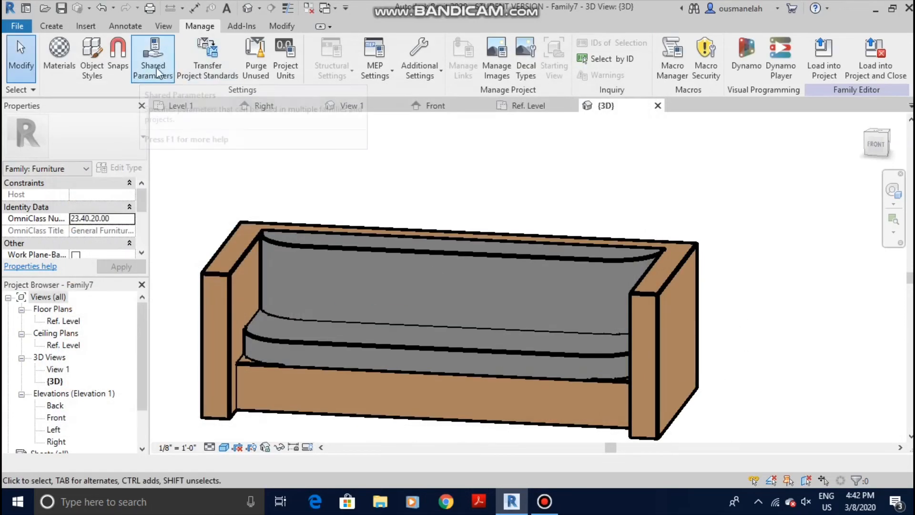
Step: Paint the back cushion's front face, both rounded corners and top face with the sofa white material
left_click(281, 27)
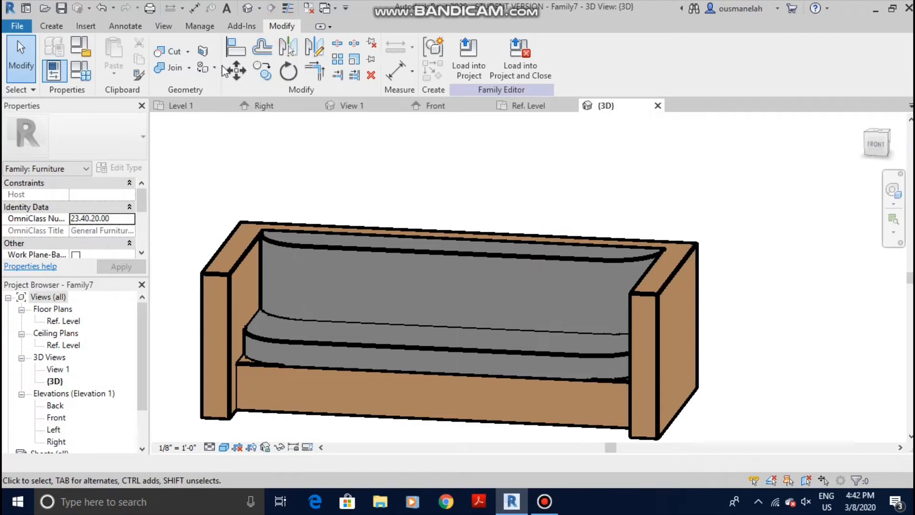
left_click(204, 68)
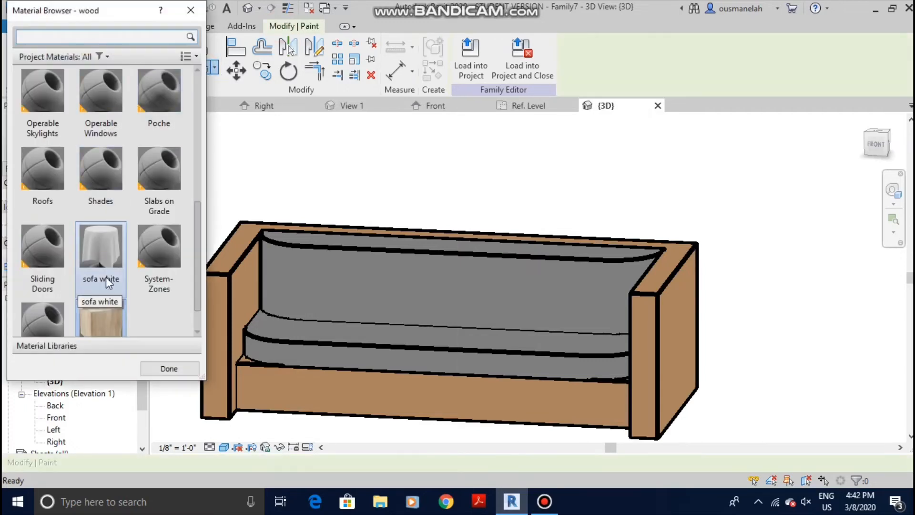
left_click(329, 307)
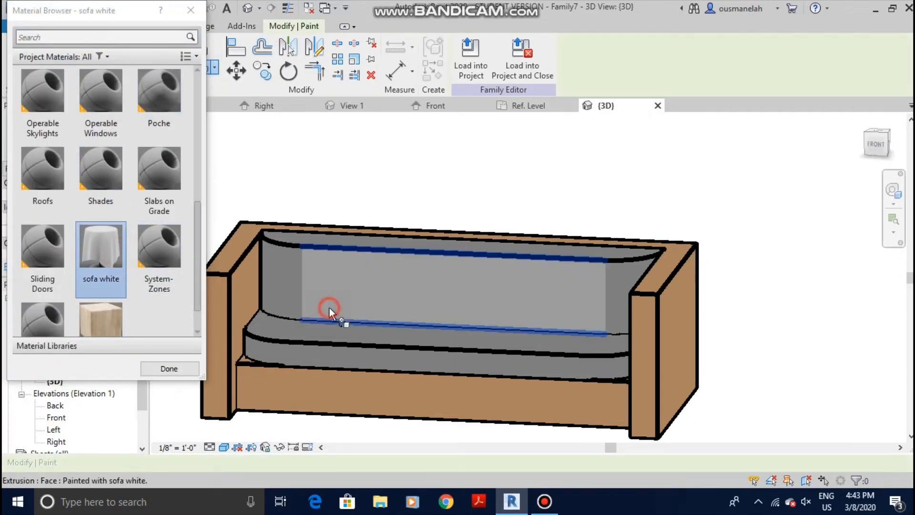
left_click(273, 290)
left_click(330, 239)
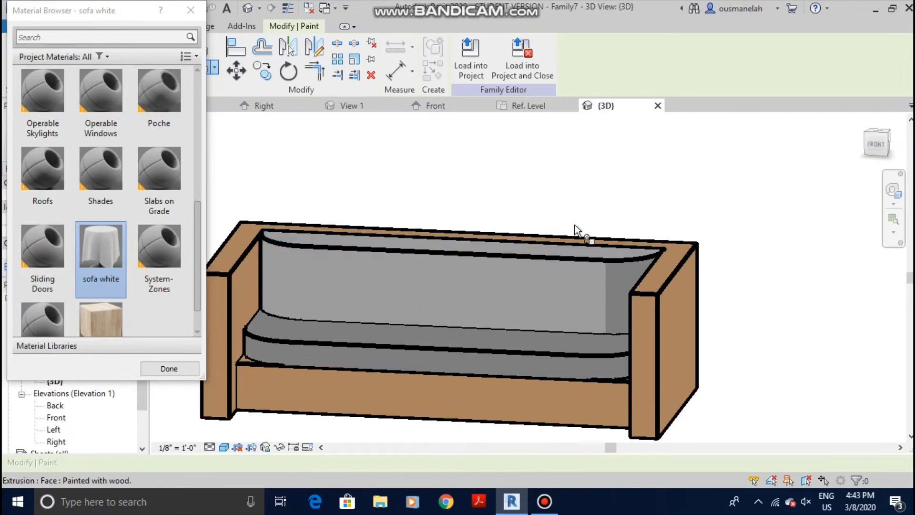
left_click(625, 281)
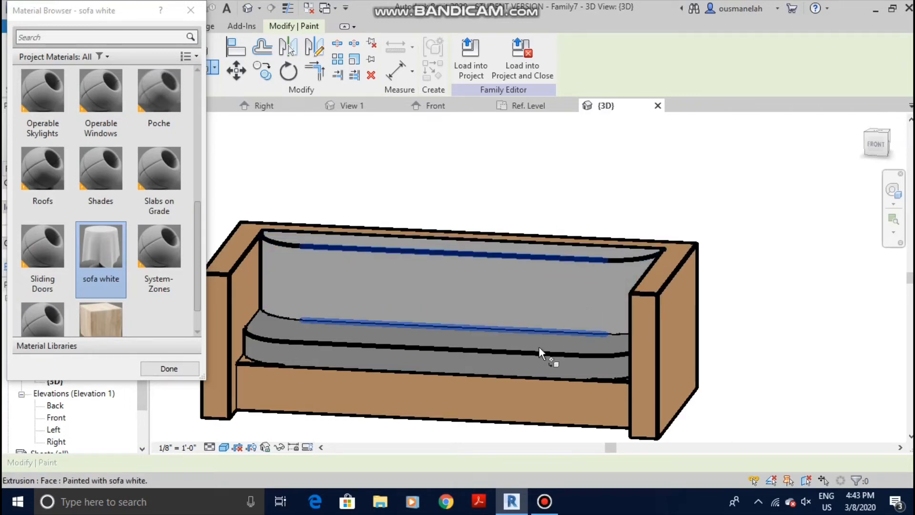
Step: Paint the seat cushion's front, rounded corner and top face with sofa white, and finish painting
left_click(513, 367)
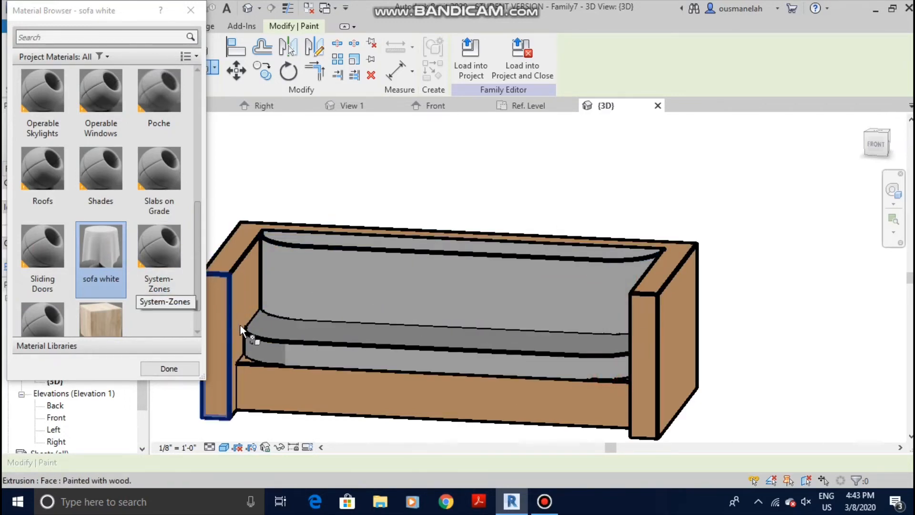
left_click(272, 329)
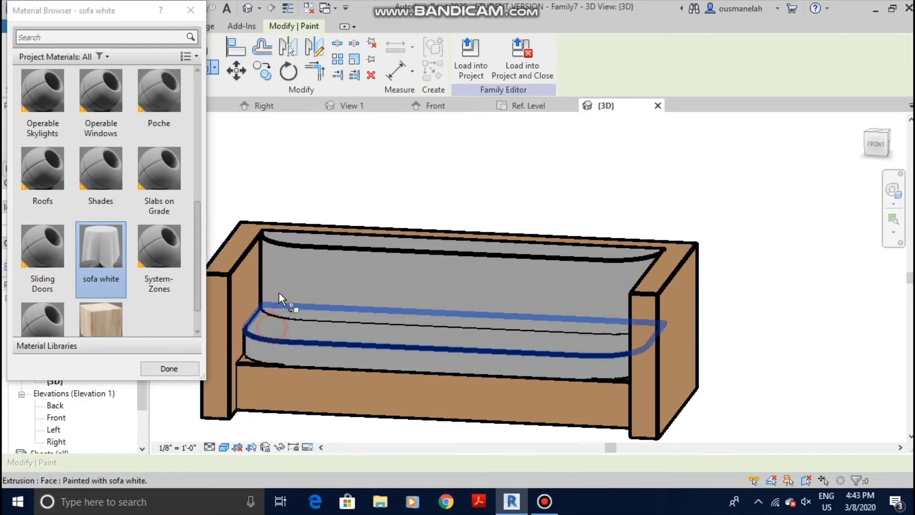
left_click(191, 10)
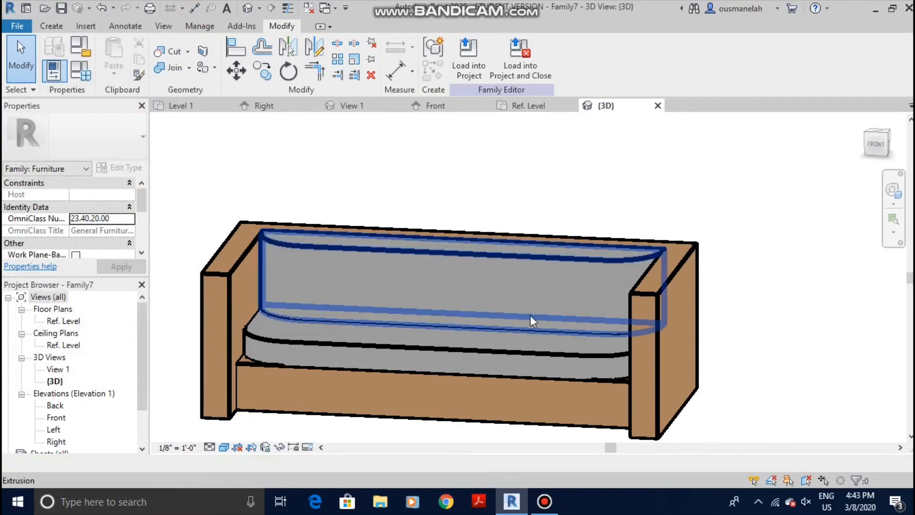
Step: Switch the 3D view's visual style to Realistic
scroll(530, 310, "down", 5)
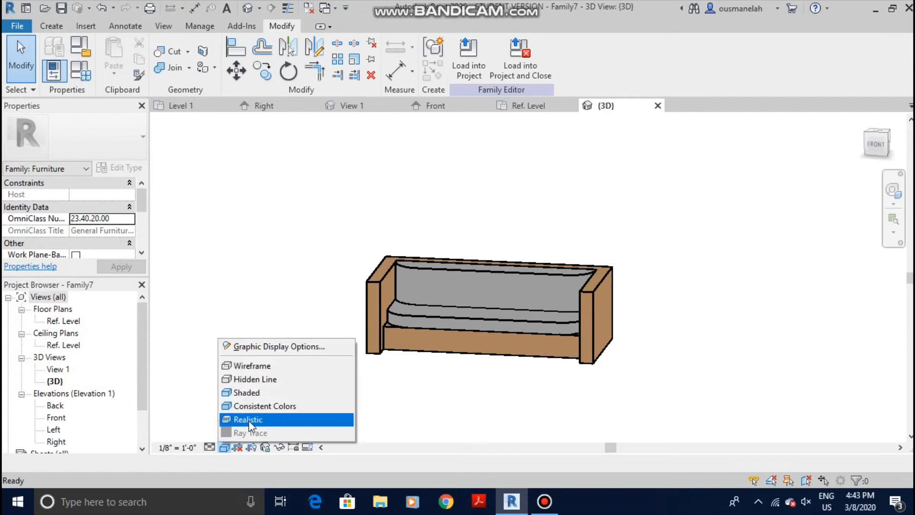
left_click(255, 420)
scroll(507, 294, "up", 3)
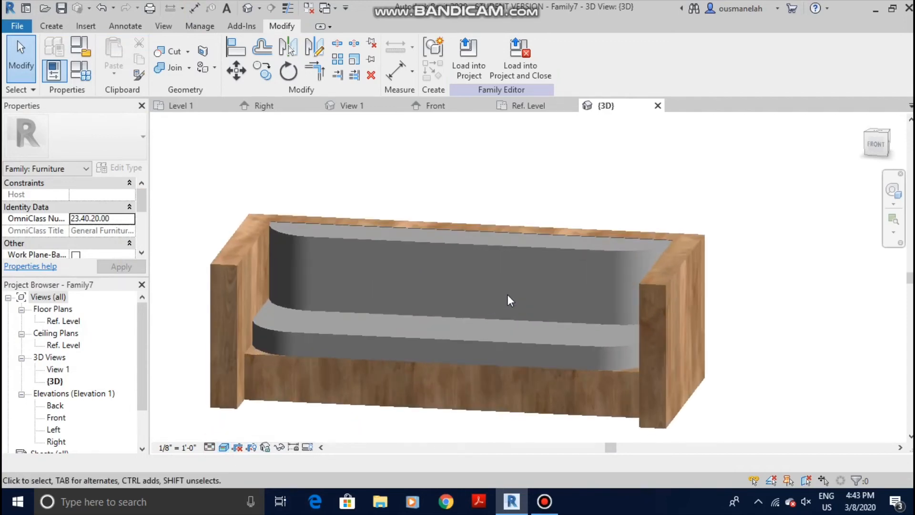
scroll(554, 260, "down", 1)
Step: Shorten the sofa frame's right and left arms slightly by pulling their front ends back toward the seat base
middle_click_drag(610, 267, 696, 280, "shift")
left_click(657, 276)
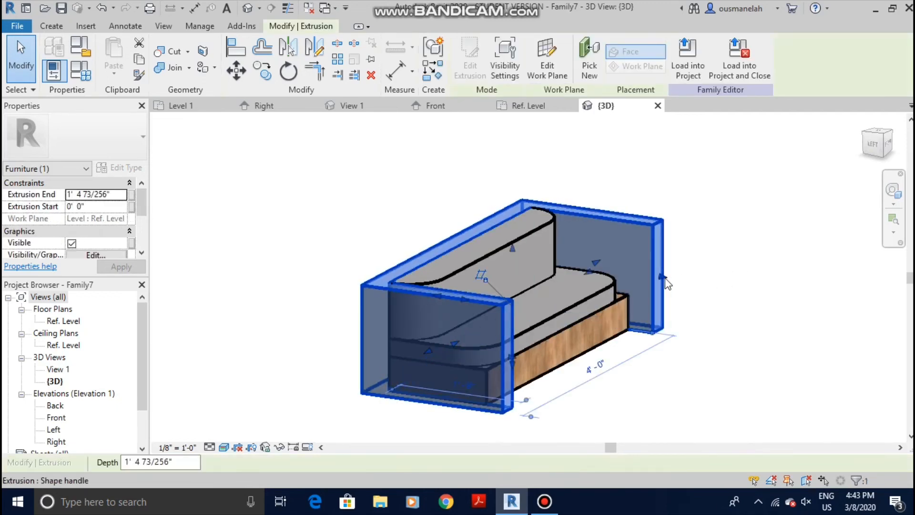
left_click_drag(663, 275, 651, 277)
left_click(709, 229)
middle_click_drag(684, 243, 366, 217, "shift")
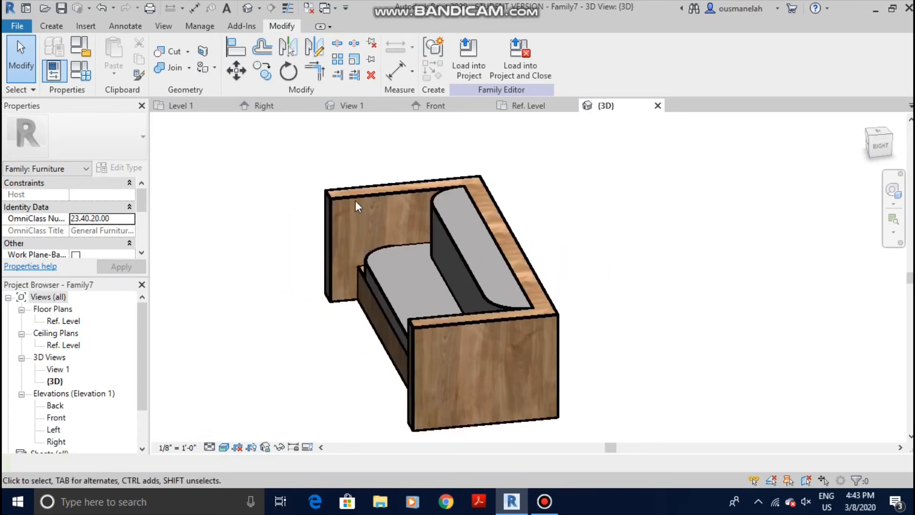
left_click(356, 206)
left_click_drag(344, 246, 346, 255)
left_click(606, 218)
middle_click_drag(433, 319, 505, 286, "shift")
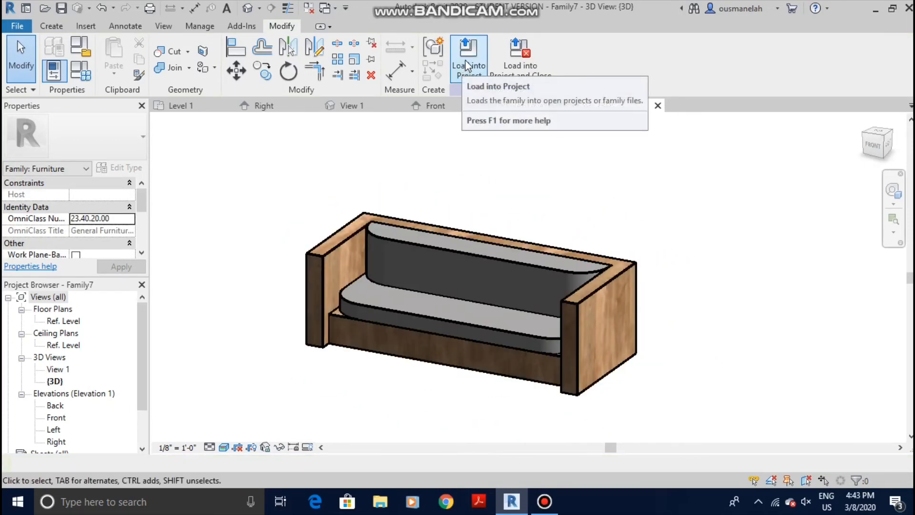
Step: Load the sofa family into Project2 and place three spaced instances of it on the Level 1 floor plan
left_click(469, 62)
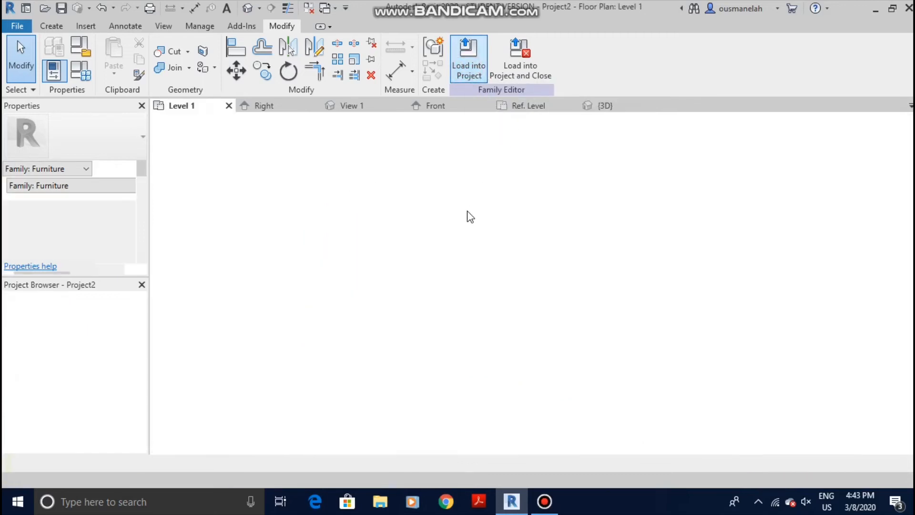
scroll(527, 233, "up", 6)
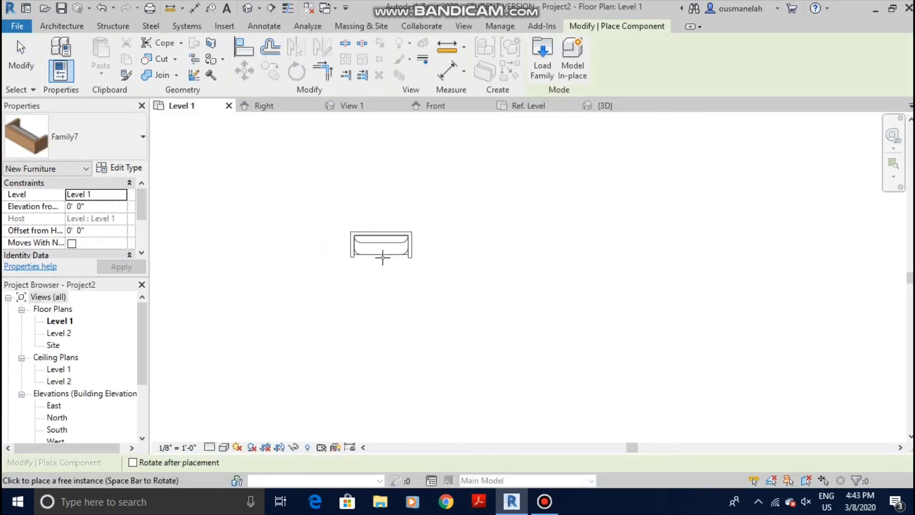
left_click(470, 220)
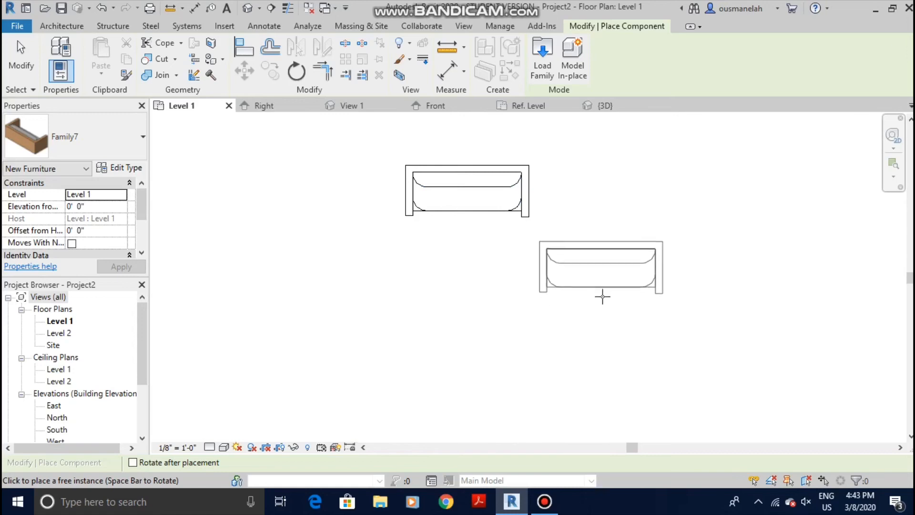
left_click(604, 290)
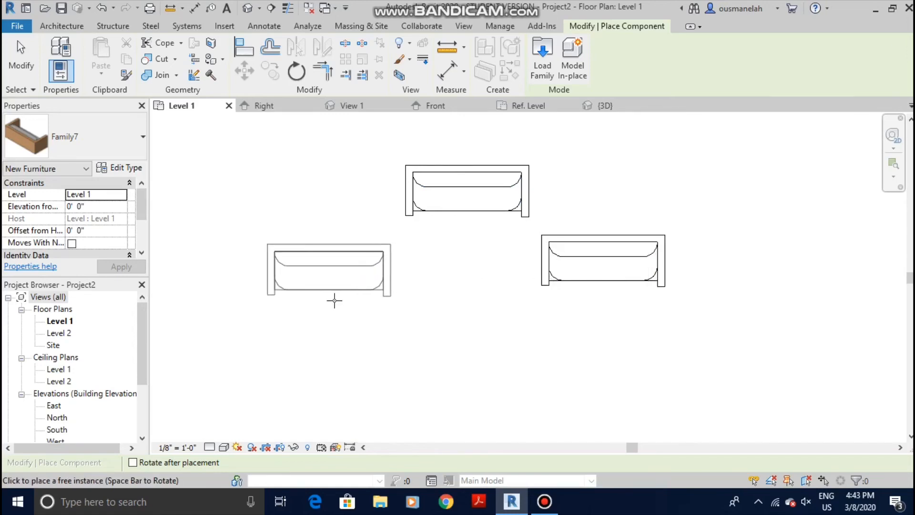
left_click(333, 301)
left_click(21, 57)
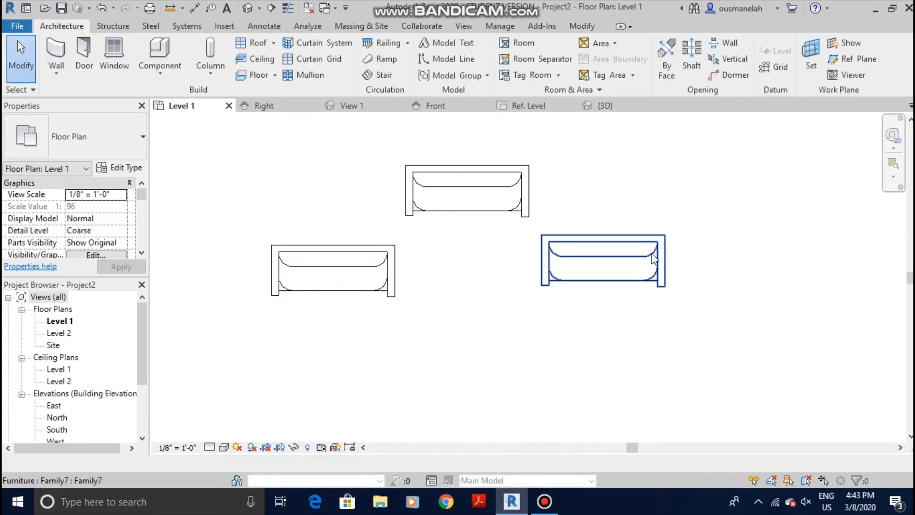
Step: Rotate the right-hand sofa 90° clockwise about its centre so its seat faces the middle of the group
left_click(664, 262)
left_click(296, 71)
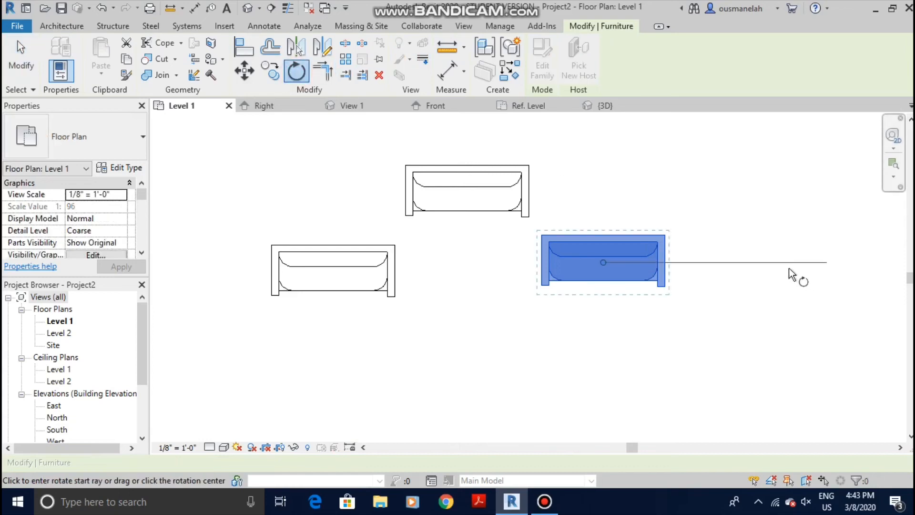
left_click(787, 263)
left_click(603, 398)
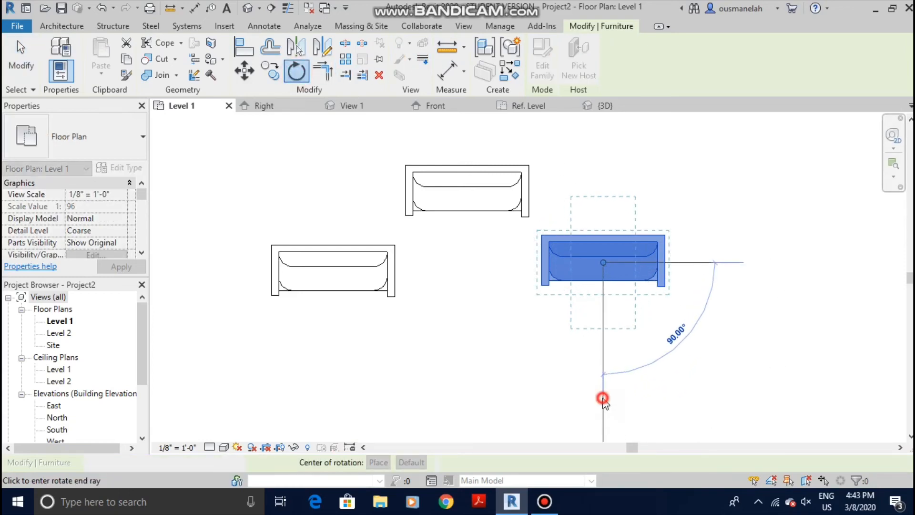
Step: Rotate the left-hand sofa 90° counter-clockwise about its centre so it faces the opposite sofa
left_click(363, 249)
left_click(297, 73)
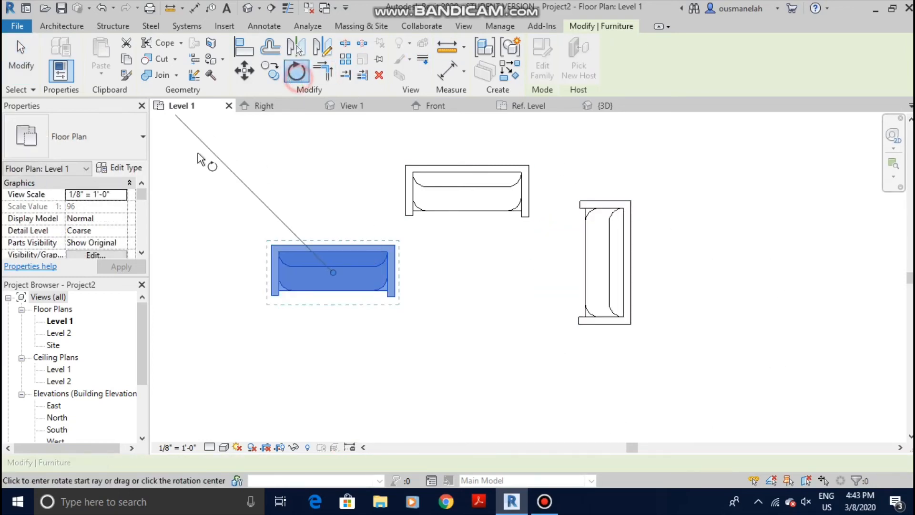
left_click(193, 272)
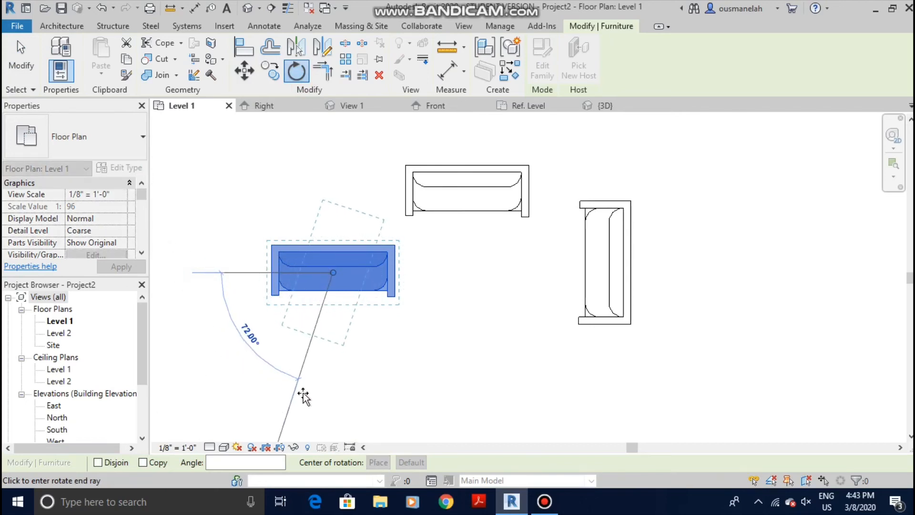
left_click(333, 396)
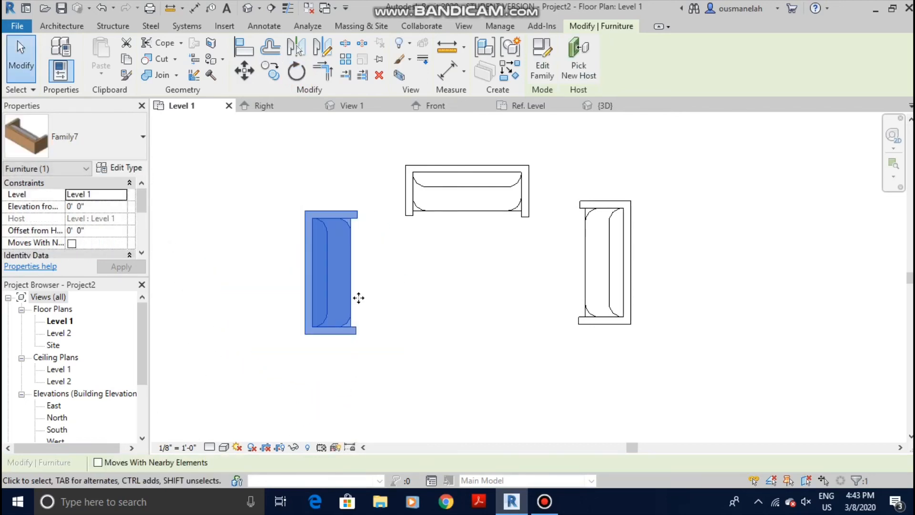
Step: Move the two side sofas together slightly straight down the plan, away from the middle sofa
left_click(612, 208)
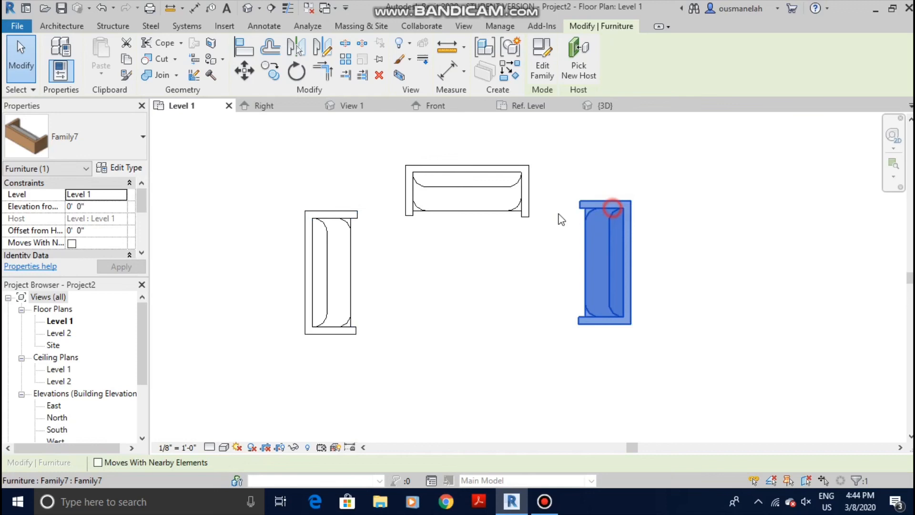
left_click(336, 223, "ctrl")
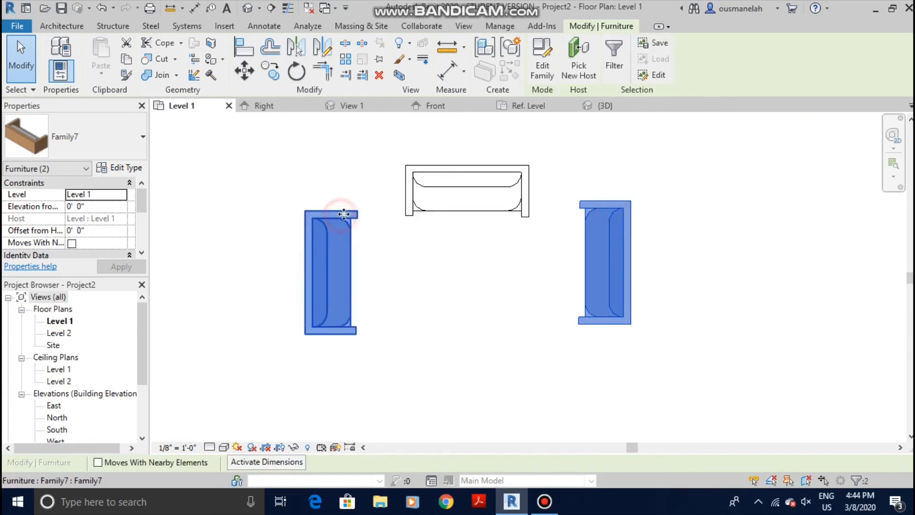
left_click(253, 74)
left_click(359, 229)
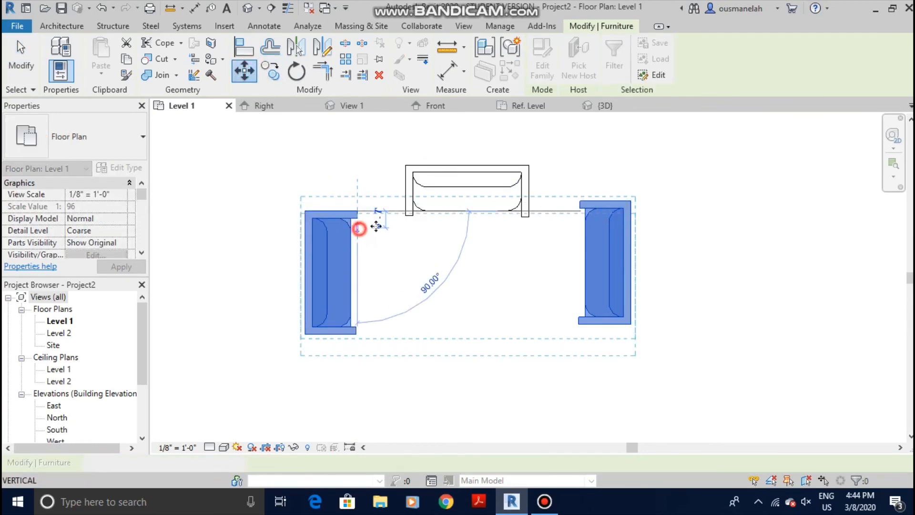
left_click(669, 177)
Step: Create a perspective camera view from in front of the three sofas, aimed past the middle sofa's back
left_click(456, 29)
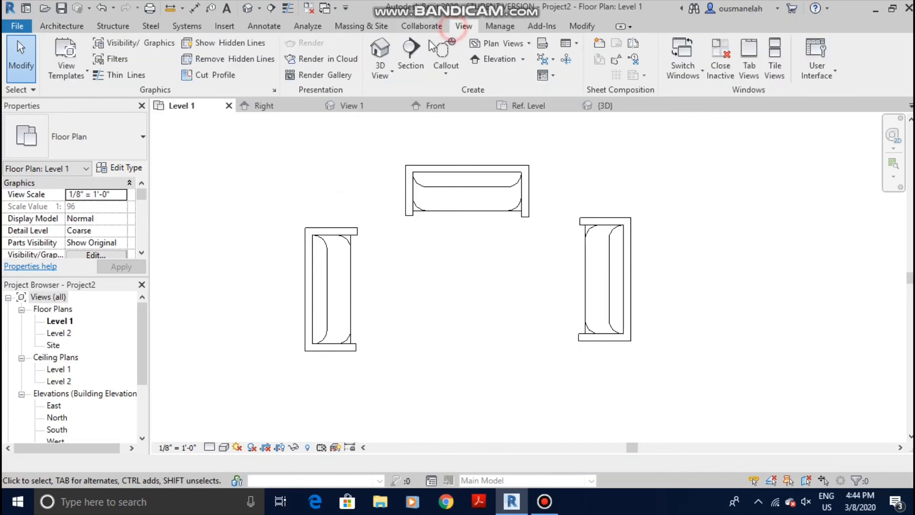
left_click(392, 71)
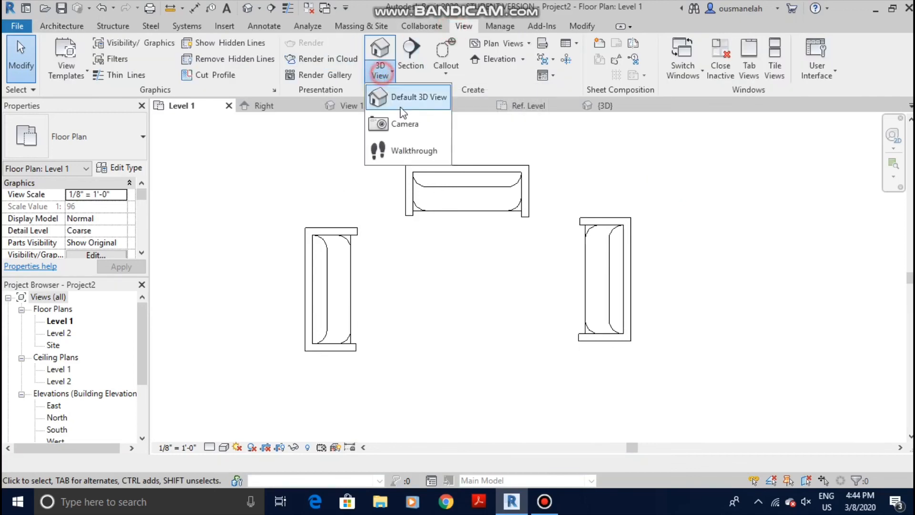
left_click(396, 120)
scroll(419, 123, "down", 5)
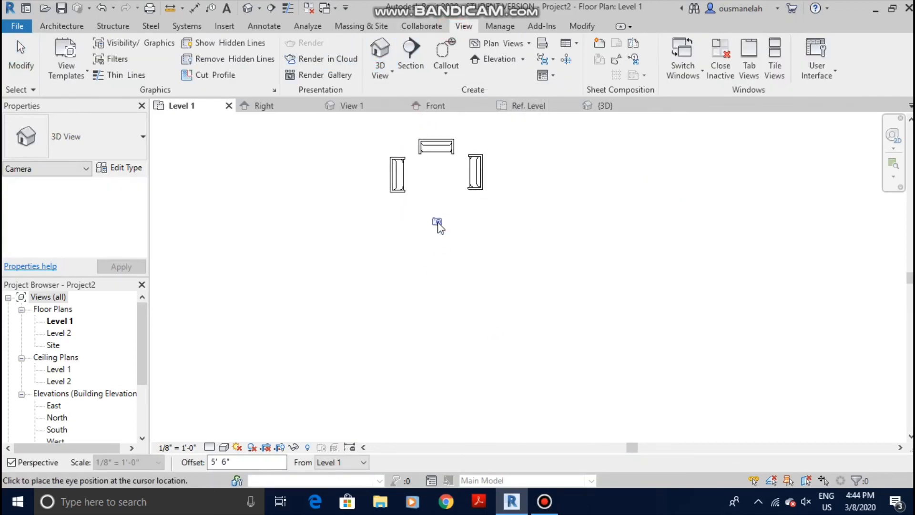
left_click(434, 122)
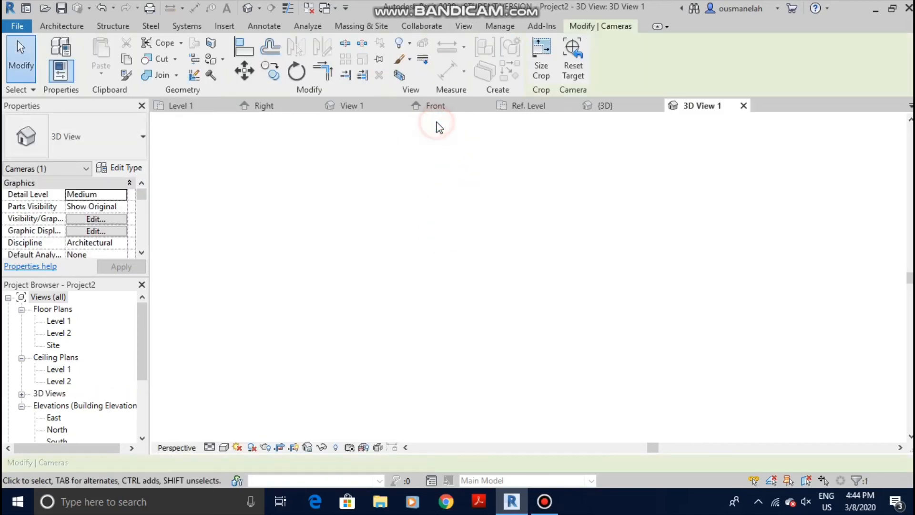
left_click_drag(501, 300, 503, 364)
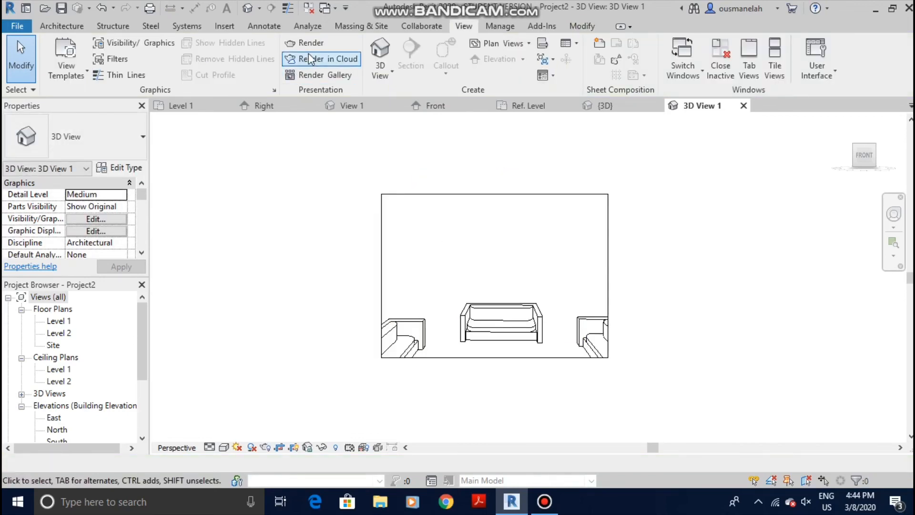
Step: Render 3D View 1 in the cloud at Final quality and Large (2.25 Mega Pixel) size, continuing the process in the background
left_click(309, 57)
left_click(572, 365)
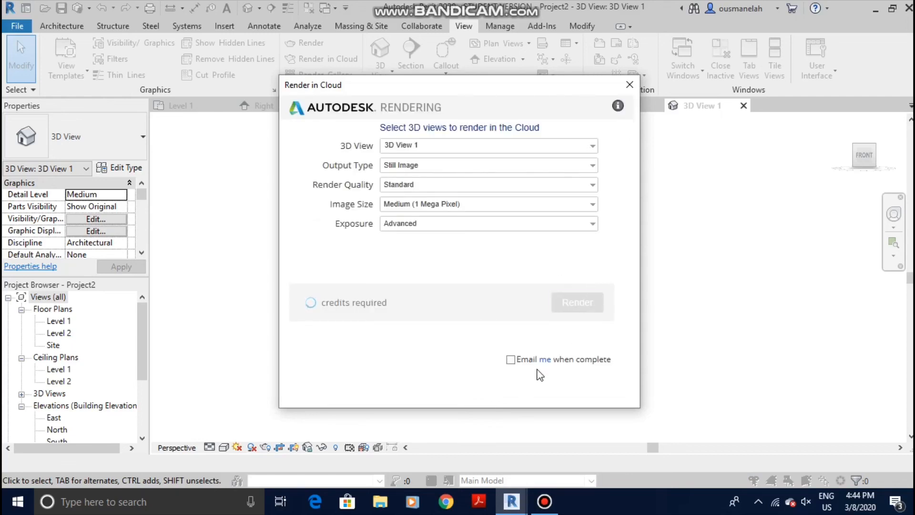
left_click(488, 186)
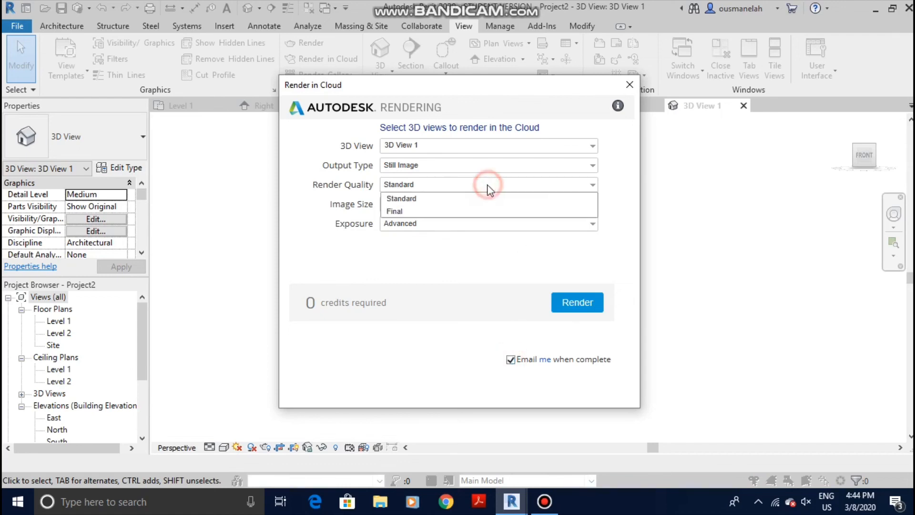
left_click(487, 212)
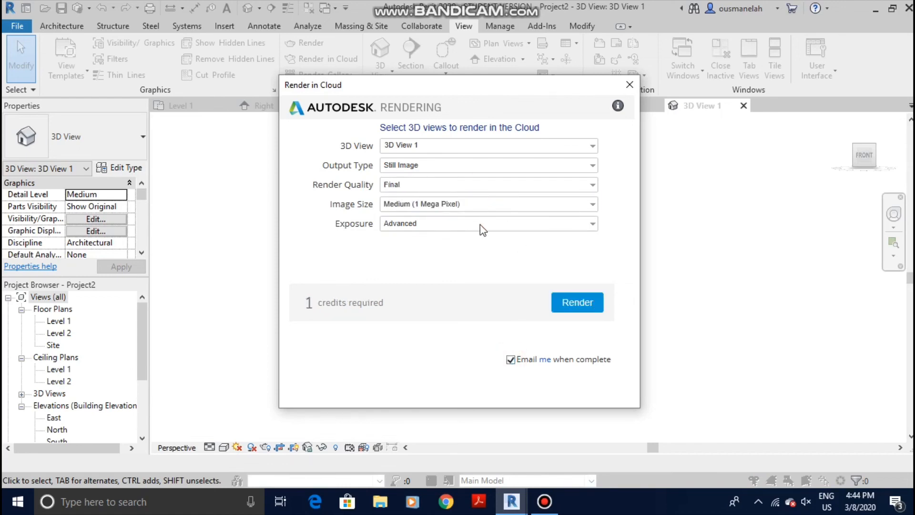
left_click(480, 205)
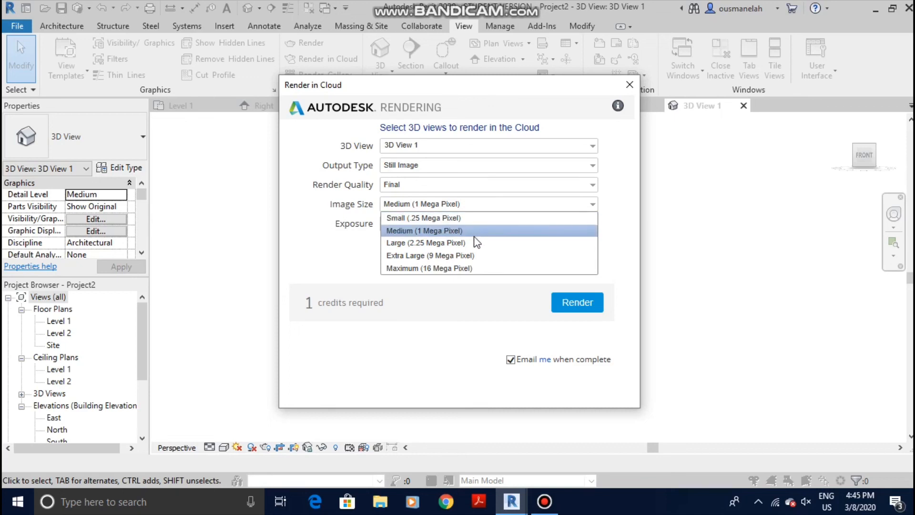
left_click(474, 243)
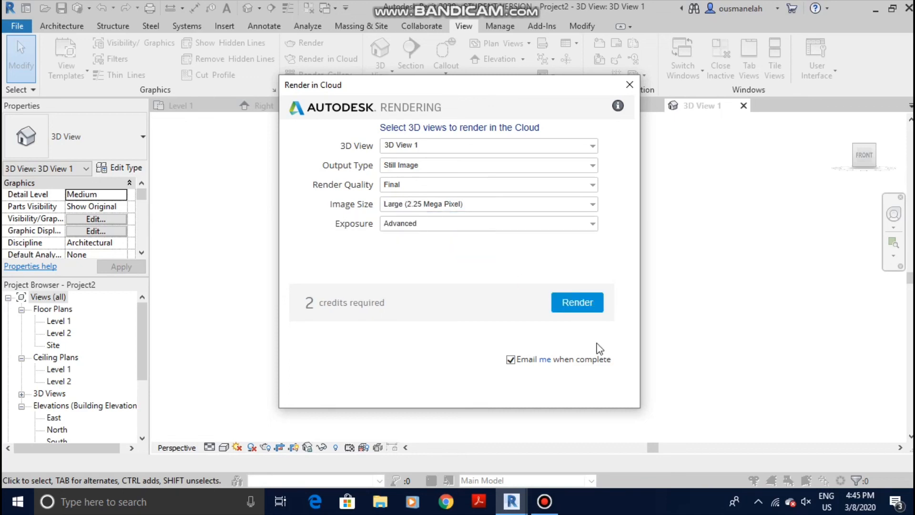
left_click(578, 302)
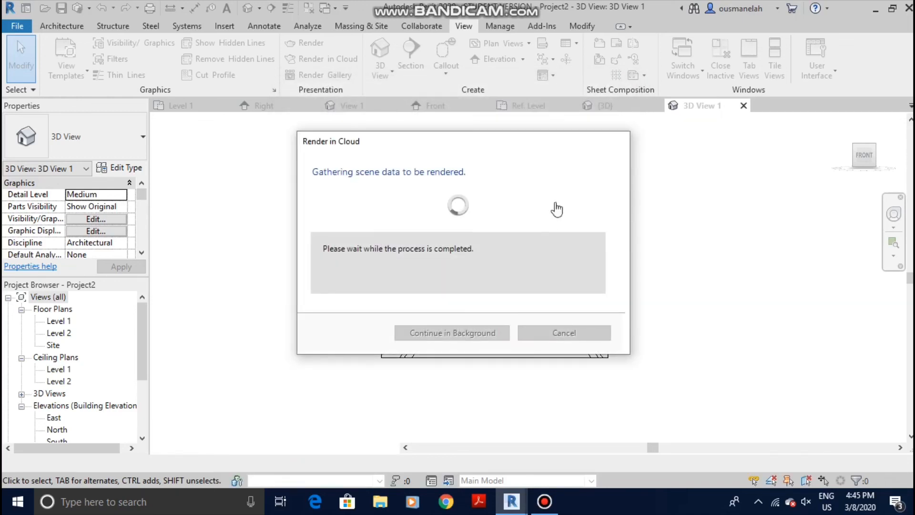
left_click(422, 329)
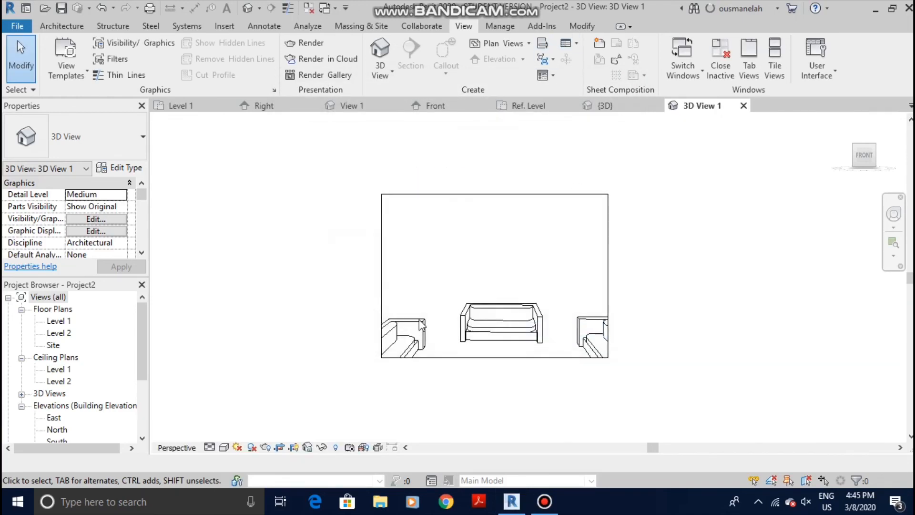